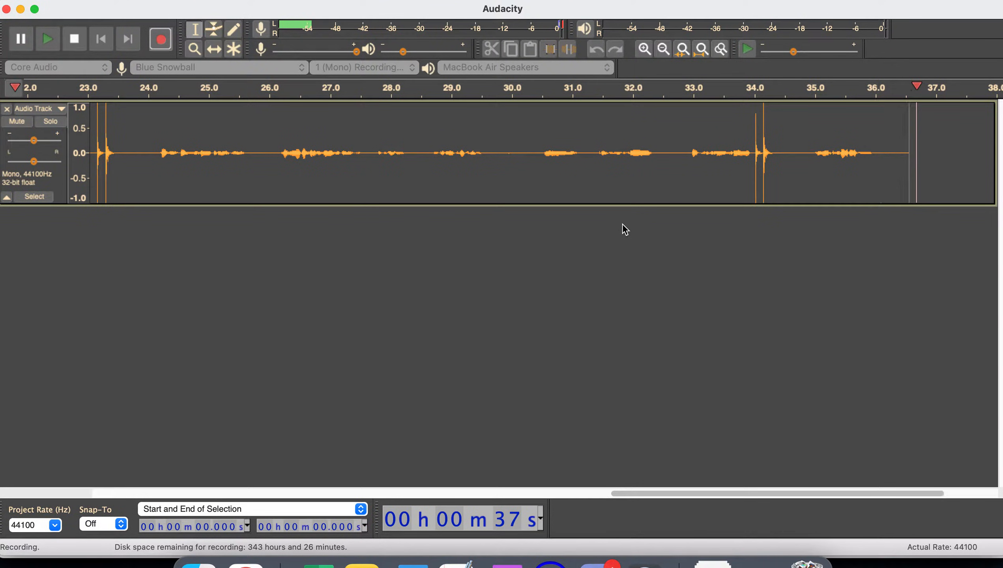
Step: Stop the audio recording
key(space)
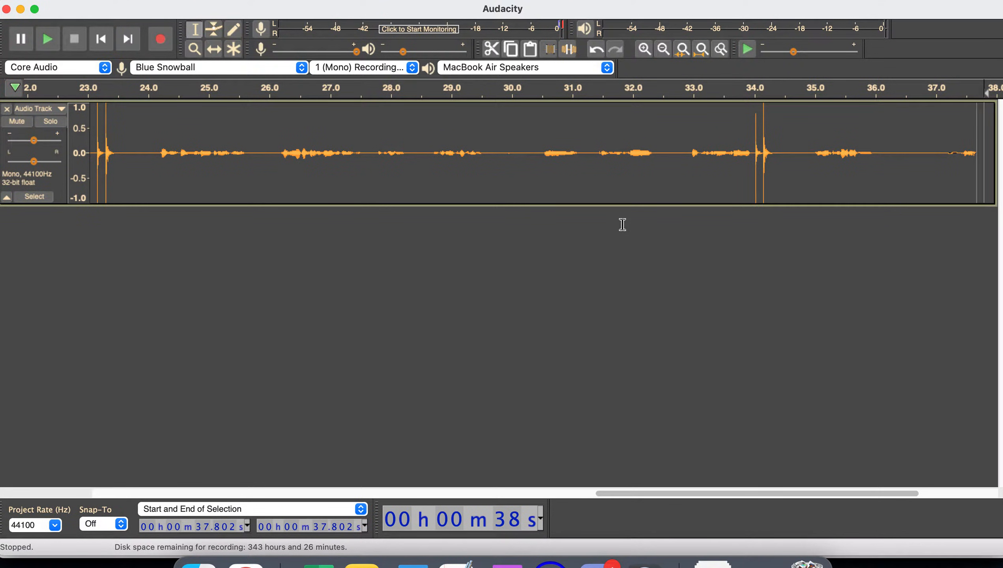
scroll(616, 172, left, 3)
scroll(616, 173, left, 5)
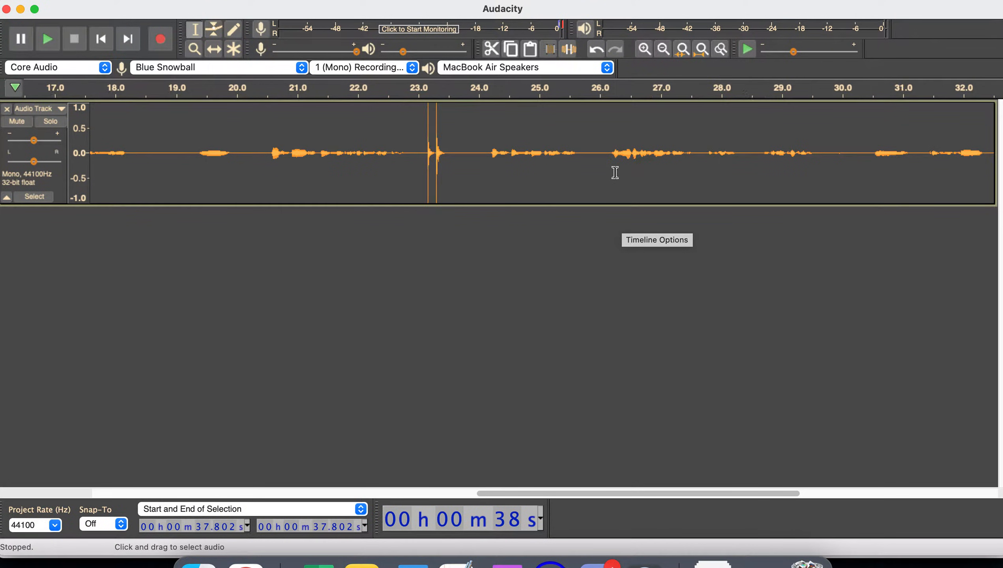
scroll(616, 172, left, 2)
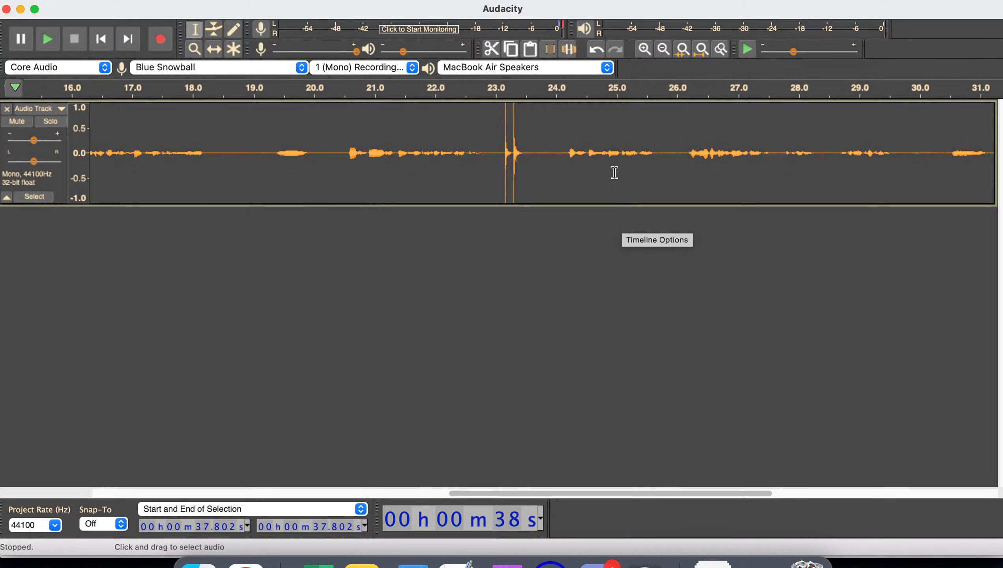
Step: Play back the passage before the first pair of spikes and delete the audio from about 20.5 to 24.2 seconds
drag(561, 159, 344, 182)
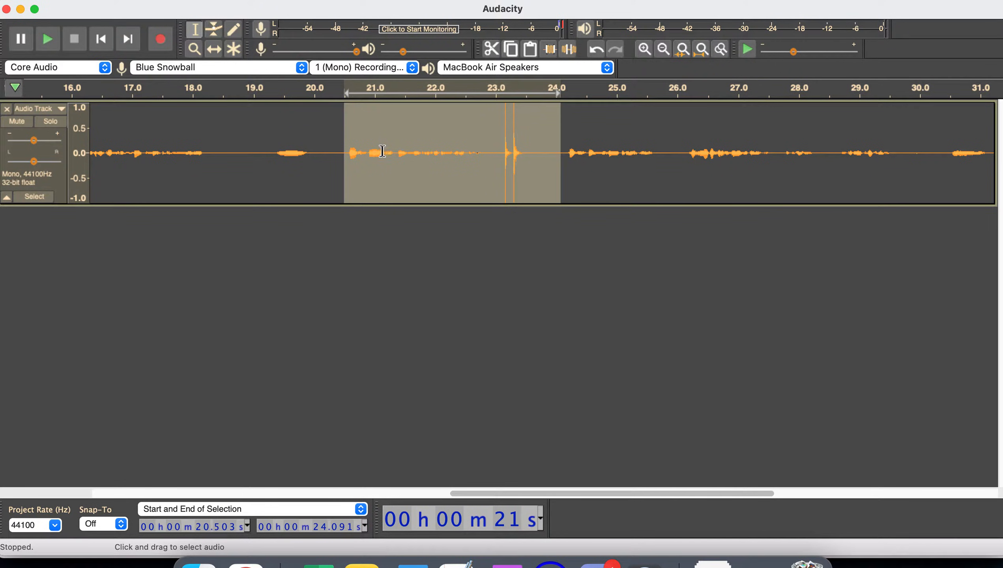
click(660, 167)
click(344, 163)
key(space)
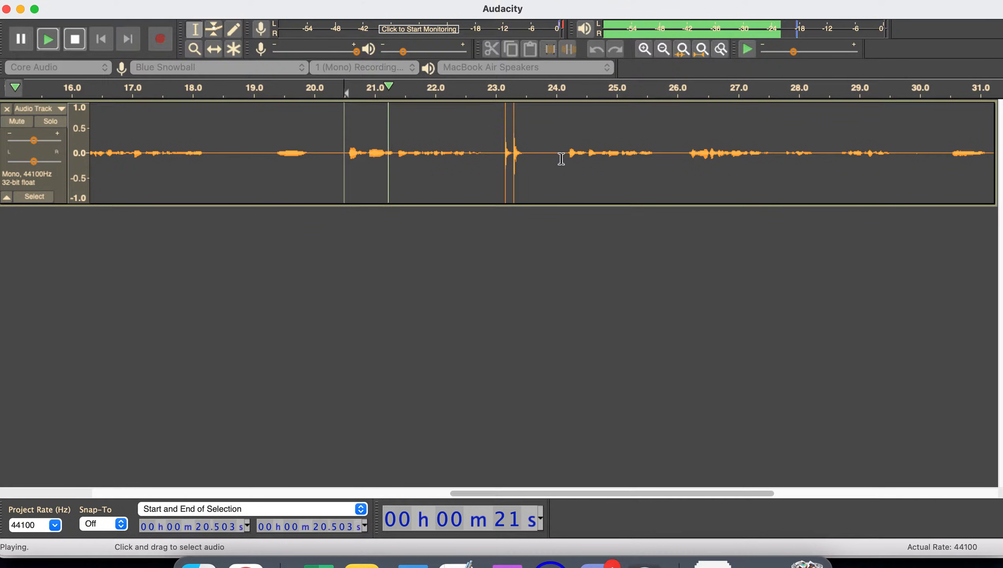
click(568, 159)
drag(344, 159, 566, 167)
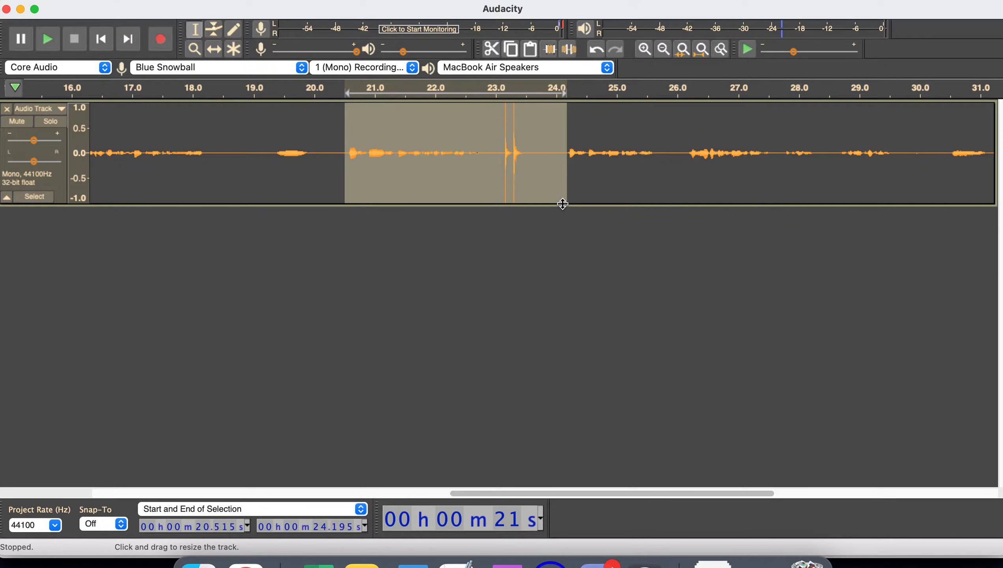
key(Delete)
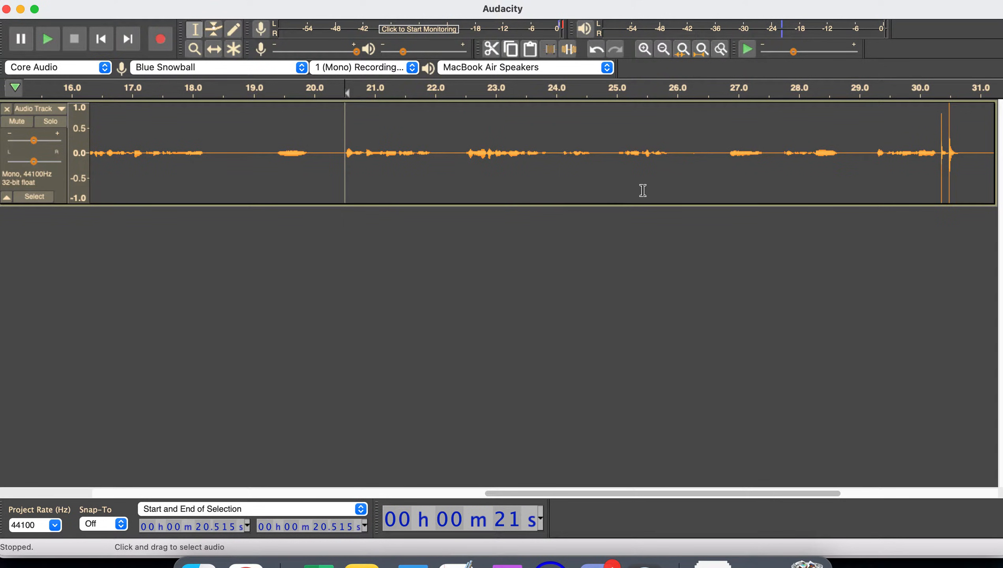
Step: Play back the passage around the remaining pair of spikes and delete the audio from about 29.2 to 31.3 seconds
scroll(643, 190, right, 5)
click(594, 164)
key(space)
key(space)
click(718, 159)
key(space)
key(space)
drag(592, 159, 719, 164)
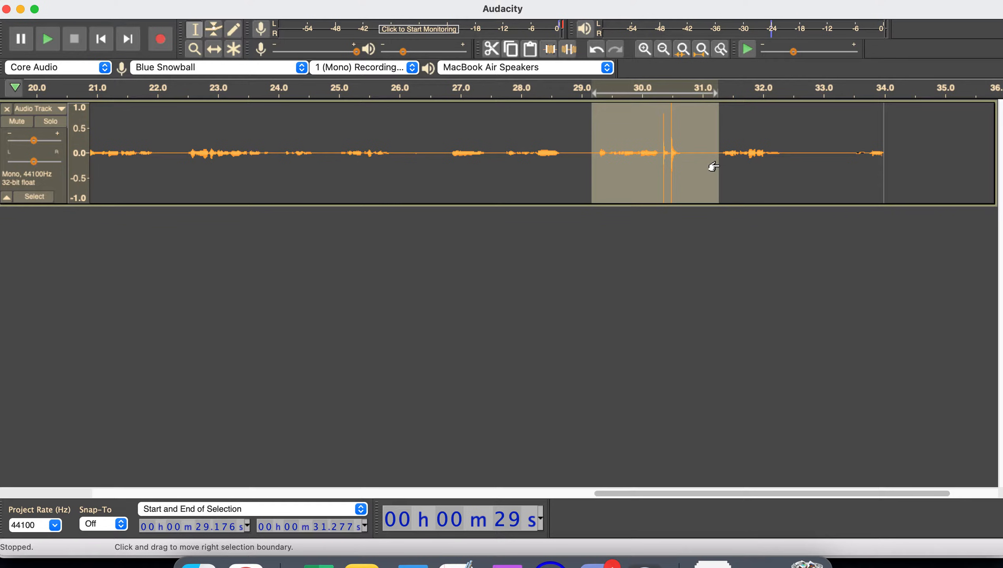
scroll(713, 168, down, 3)
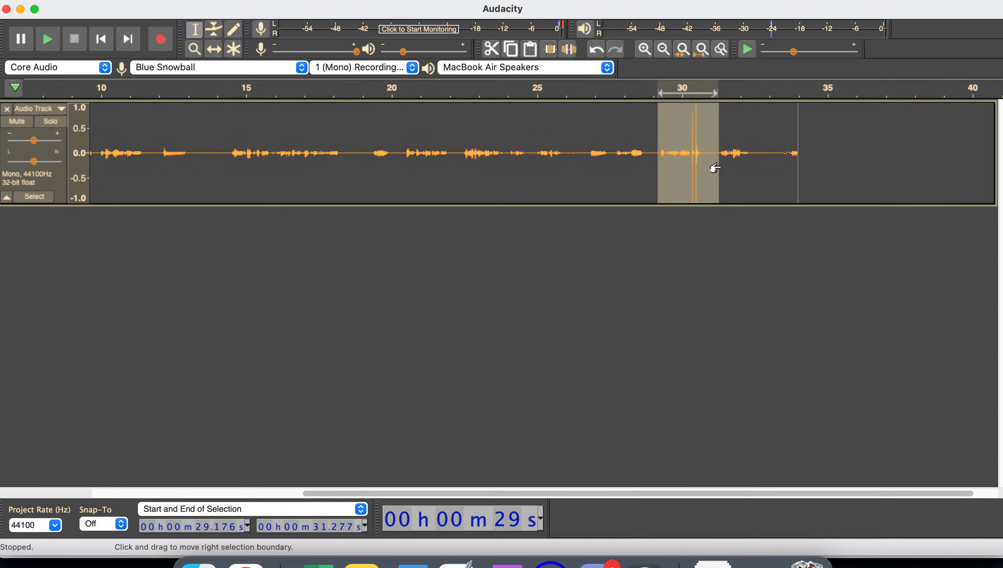
click(720, 164)
click(600, 160)
scroll(600, 159, left, 5)
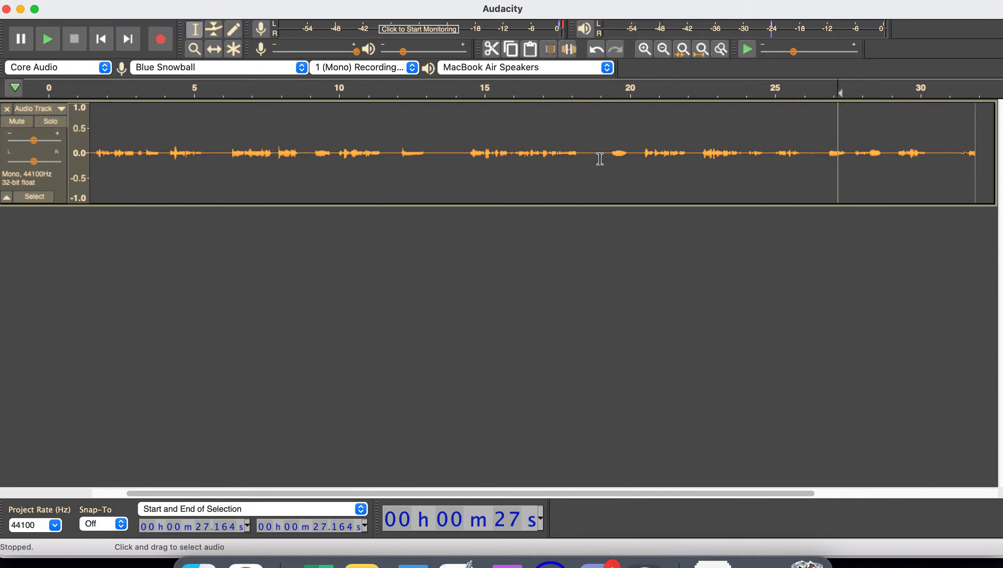
Step: Undo the deletions of both spike sections
key(super+z)
key(super+z)
key(super+z)
scroll(514, 169, right, 5)
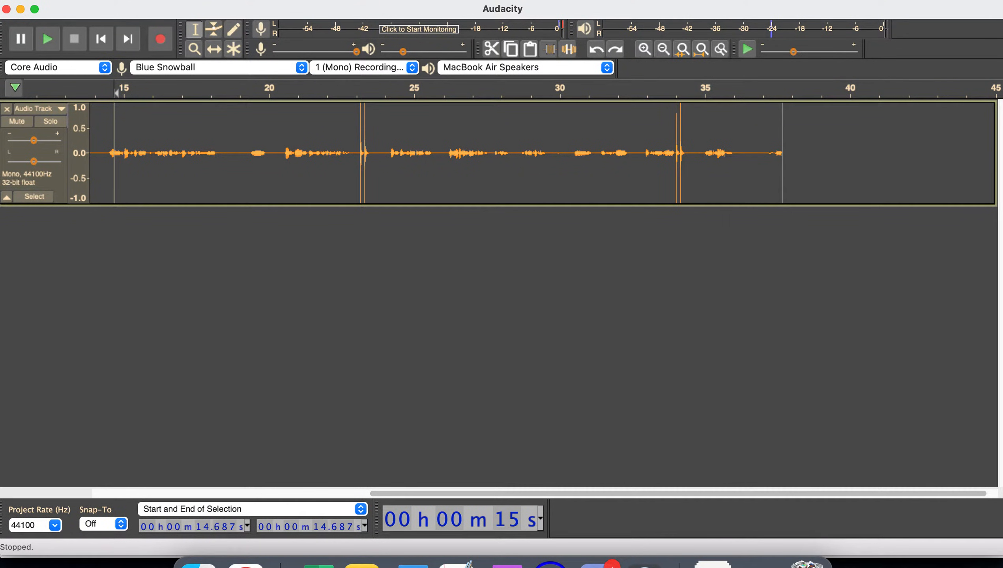
click(428, 1)
click(452, 50)
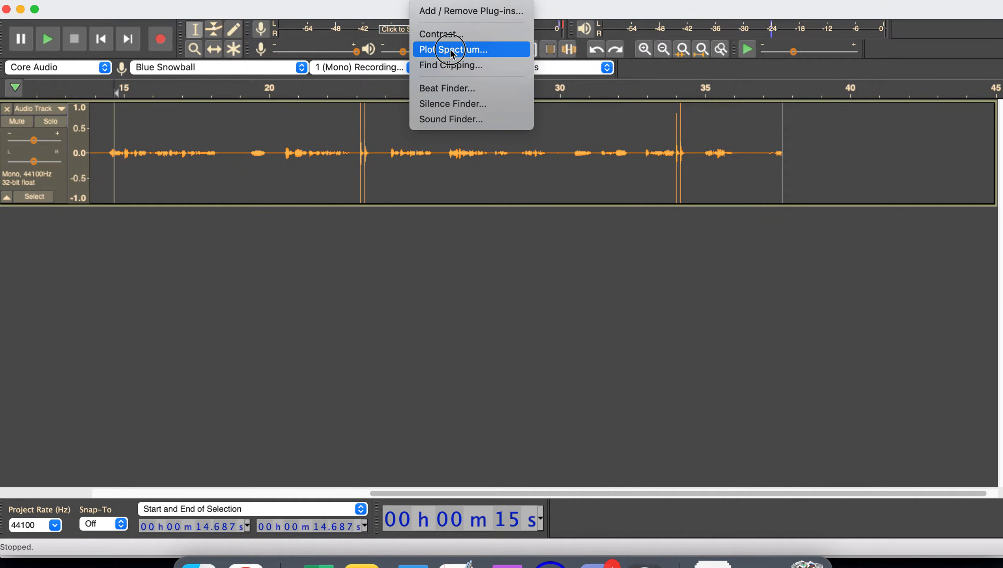
click(451, 104)
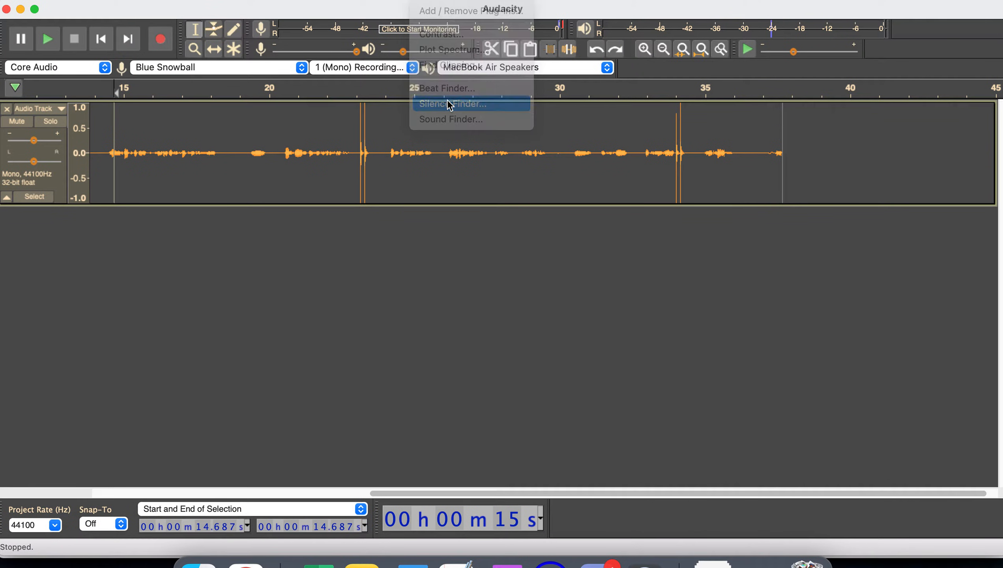
click(685, 309)
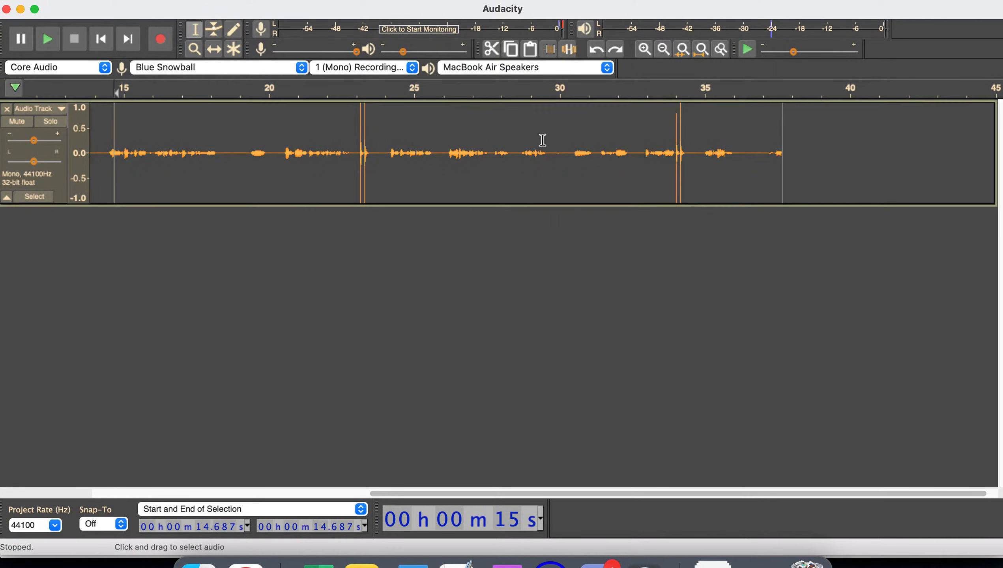
Step: Label the whole track with Silence Finder, using a -5 dB silence level, 0.5 s minimum duration and 0.3 s label placement
key(super+a)
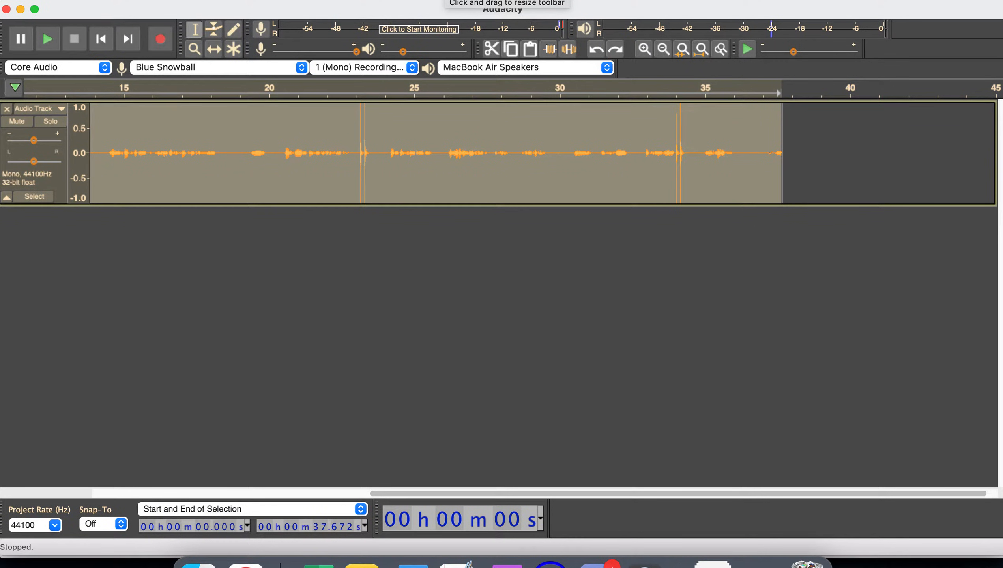
click(437, 1)
click(453, 100)
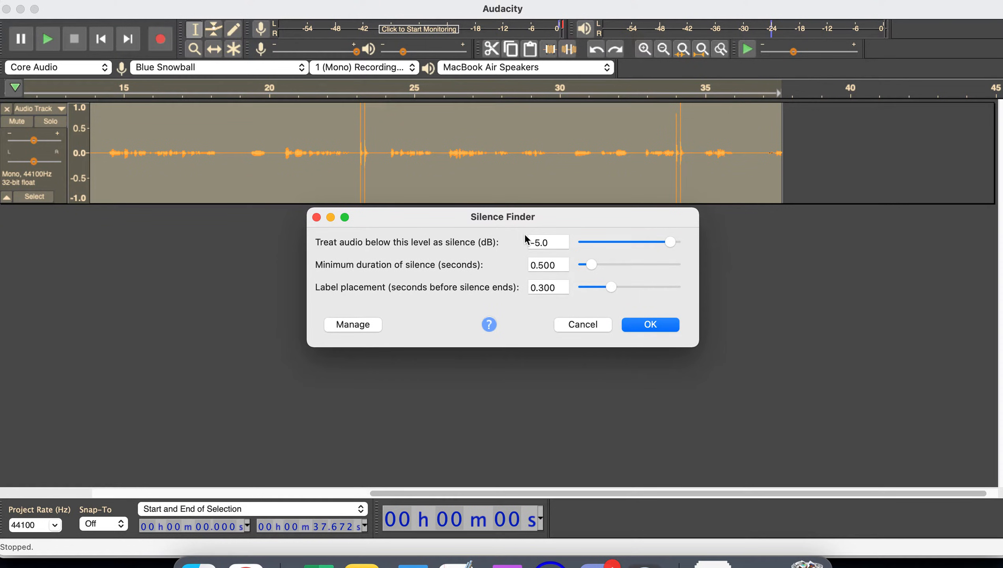
click(651, 326)
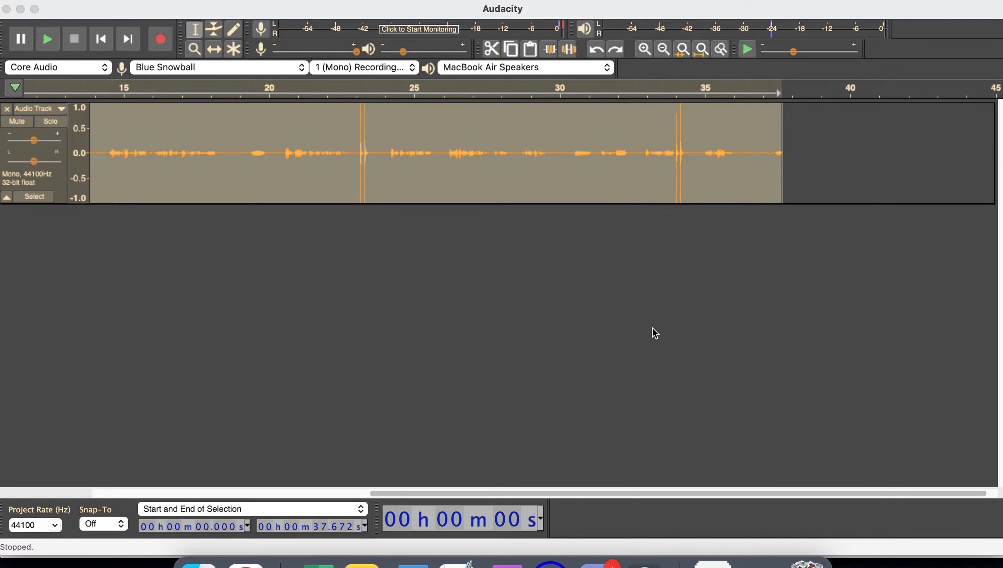
click(573, 140)
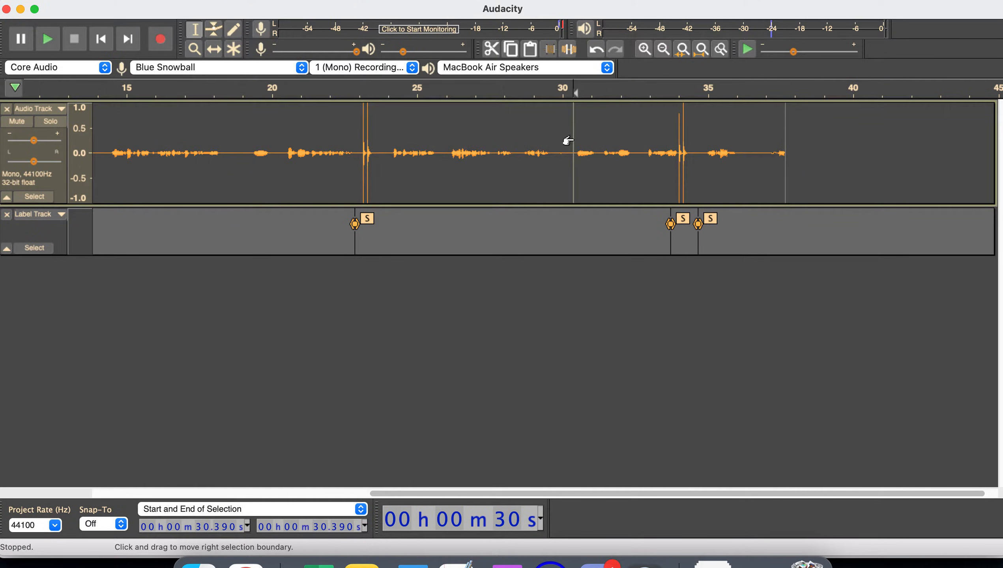
Step: Examine the labels by jumping the cursor from the start of the recording back and forth between them
scroll(573, 140, left, 5)
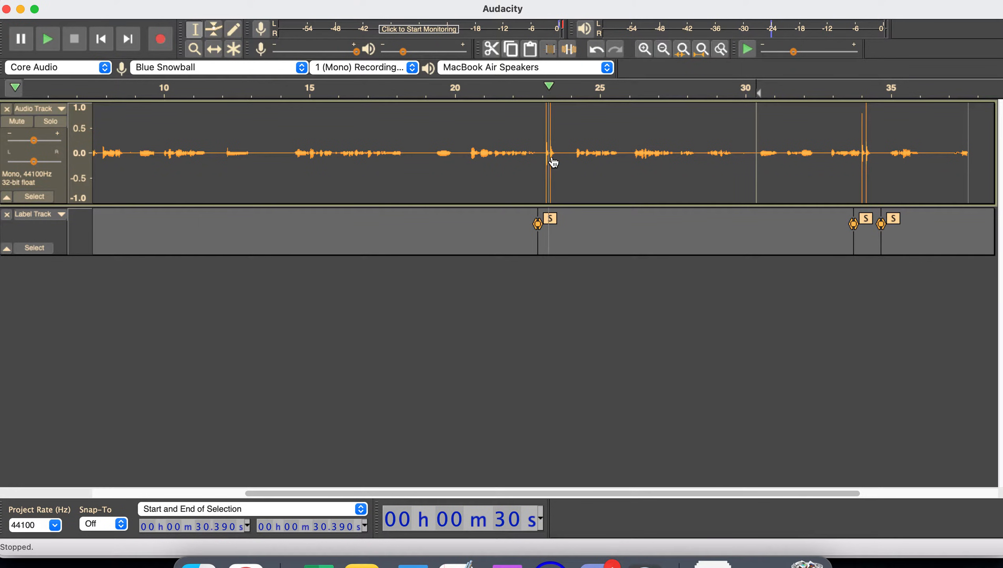
scroll(552, 182, left, 5)
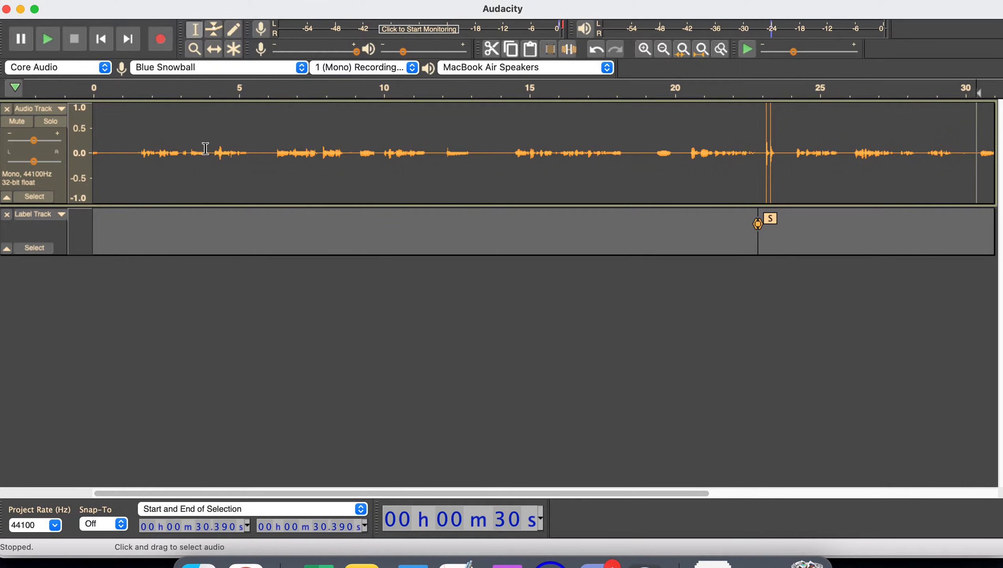
click(193, 148)
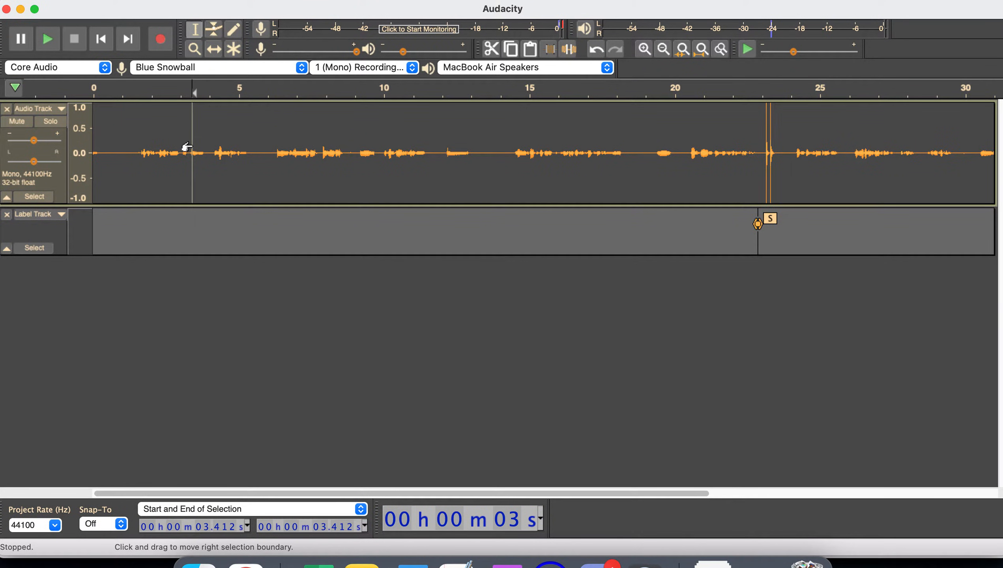
key(alt+Right)
key(alt+Right)
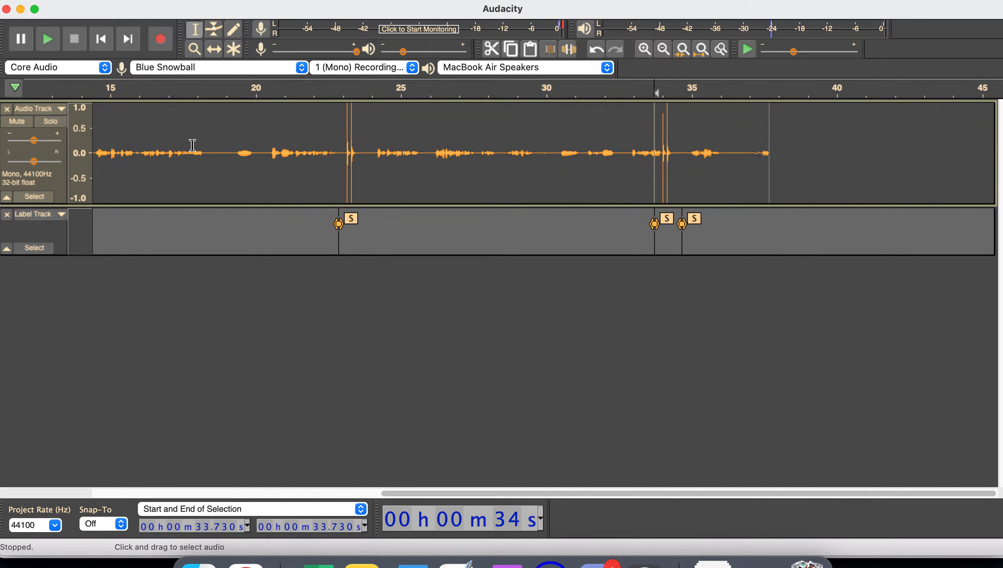
key(alt+Left)
key(alt+Right)
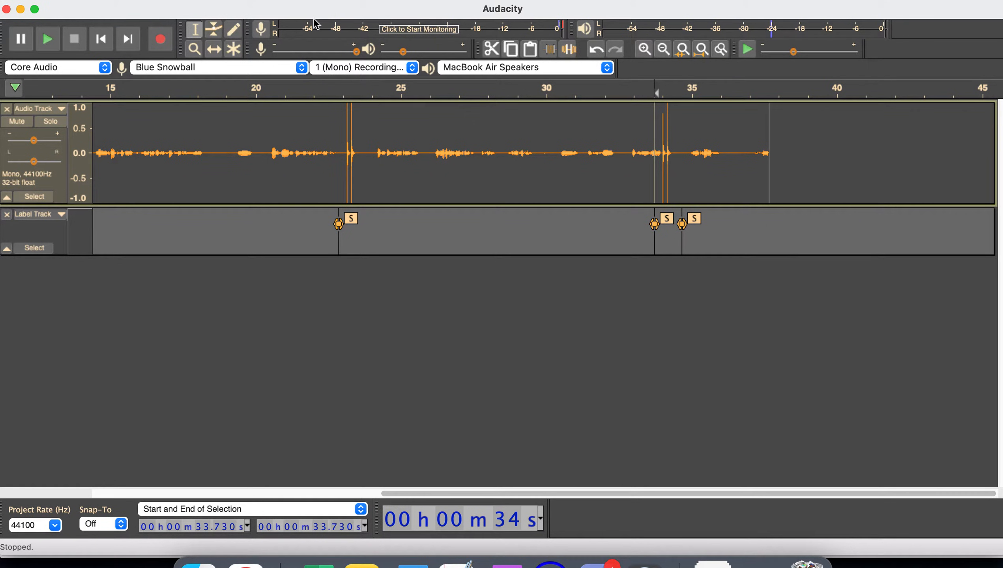
Step: Turn on Sync-Lock so the audio and label tracks are edited together
click(306, 3)
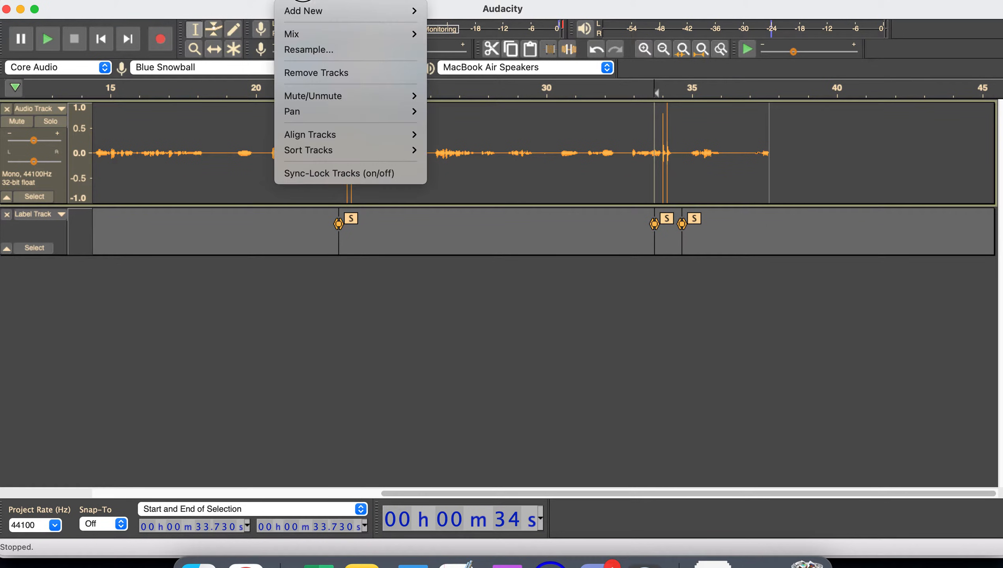
click(328, 179)
click(308, 2)
click(311, 4)
Step: Delete the two labelled mistakes: the audio from about 20.5 to 24.1 seconds and the section around the remaining spikes near 30.5 seconds
drag(373, 154, 270, 153)
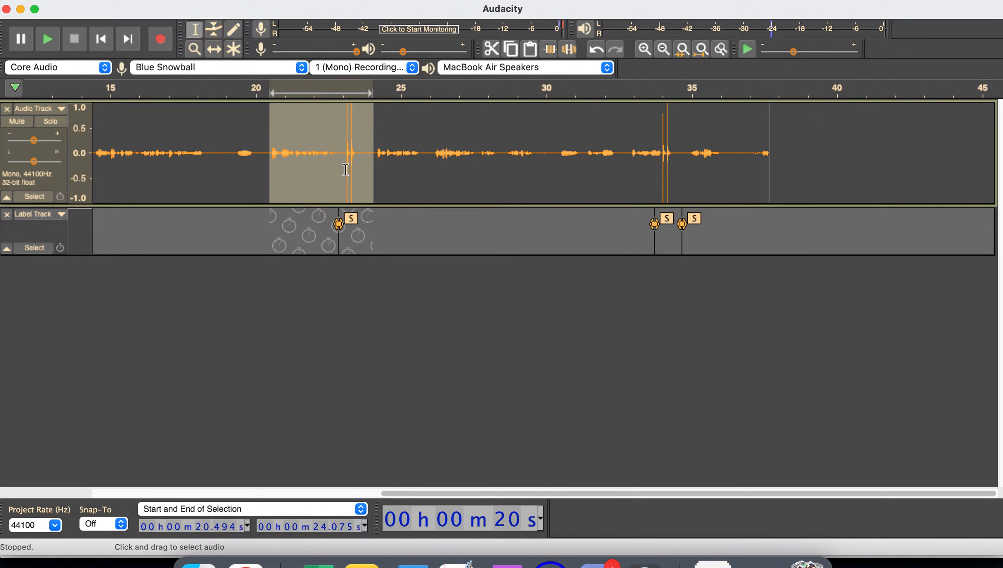
key(Delete)
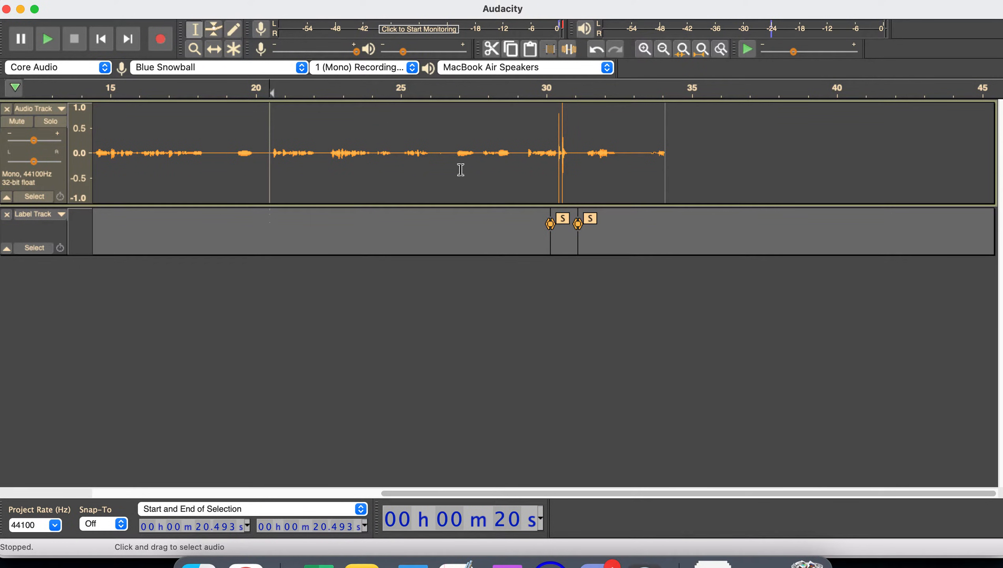
drag(586, 157, 526, 158)
key(Delete)
click(469, 151)
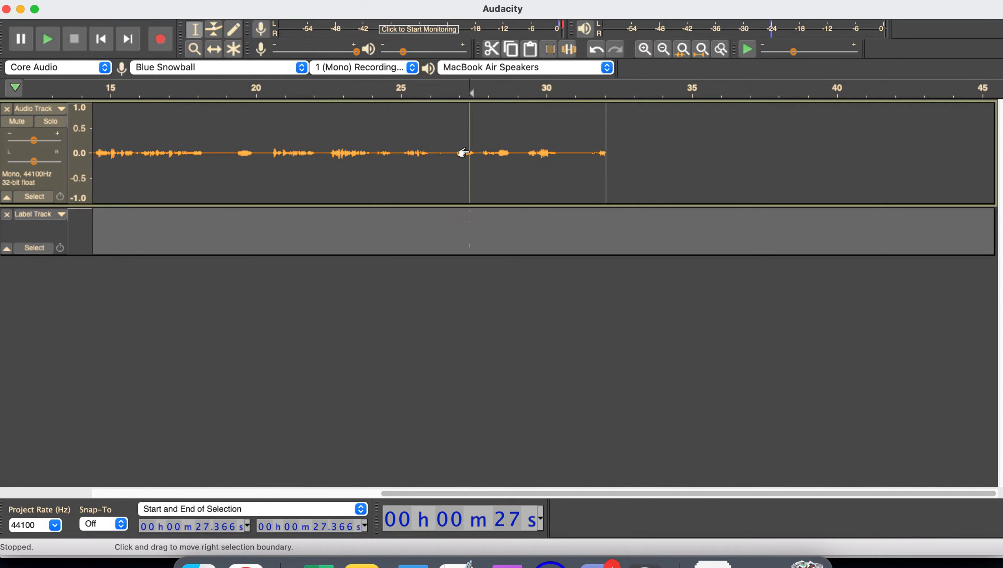
Step: Remove the empty label track from the project
scroll(469, 151, left, 5)
scroll(470, 151, left, 8)
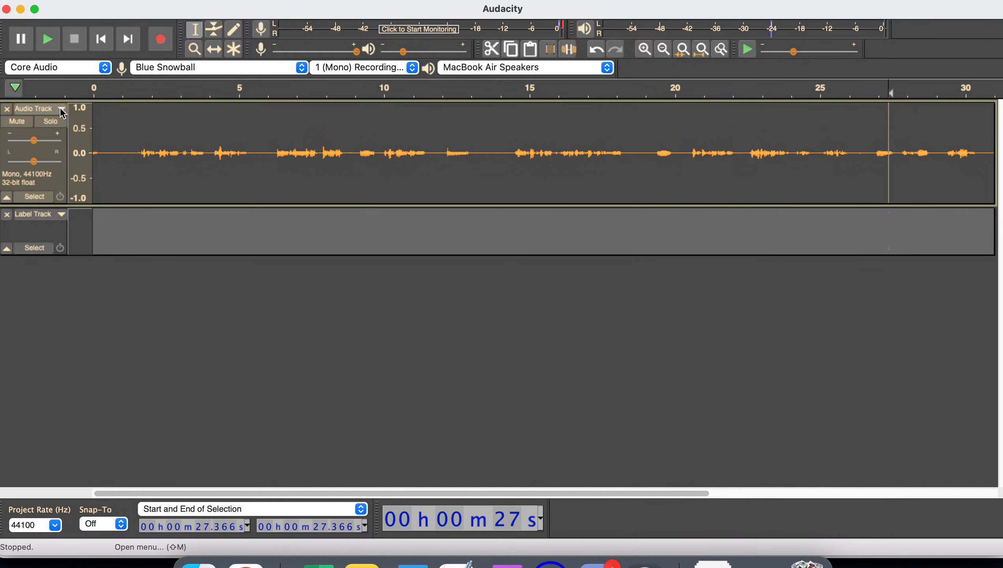
click(6, 215)
Step: Show the audio track in Multi-view and enlarge its height to make the waveform and spectrogram easier to read
click(36, 109)
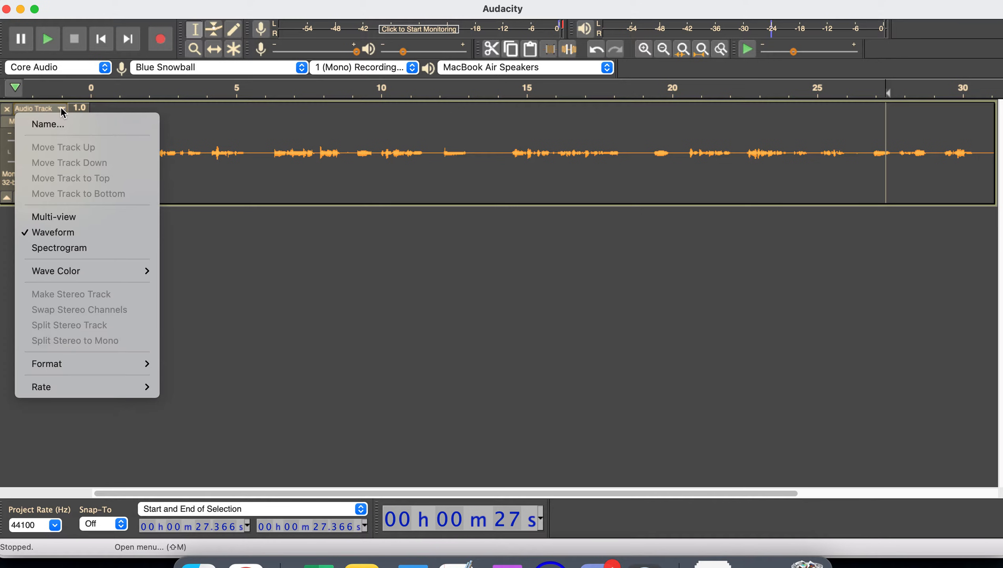
click(80, 224)
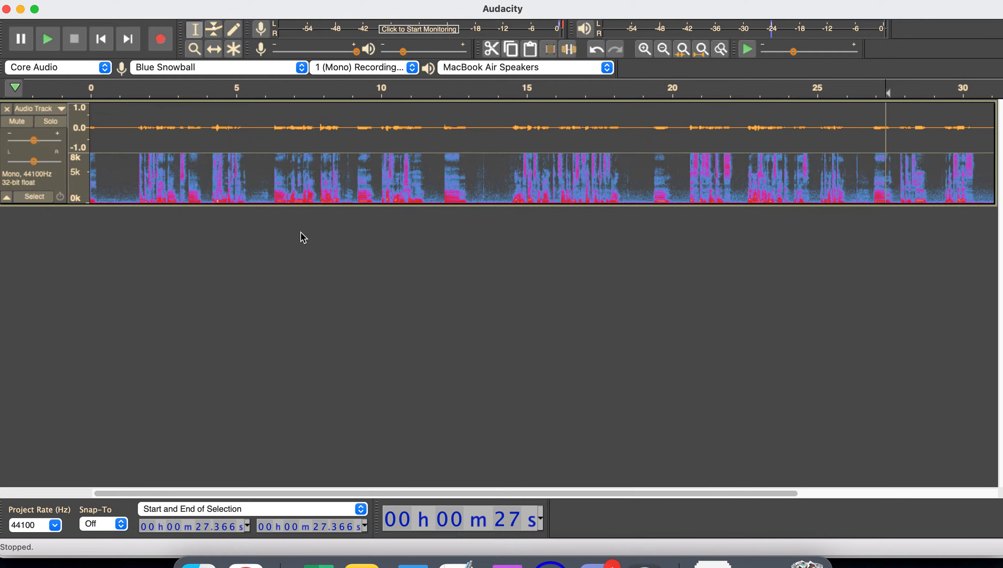
drag(300, 204, 289, 431)
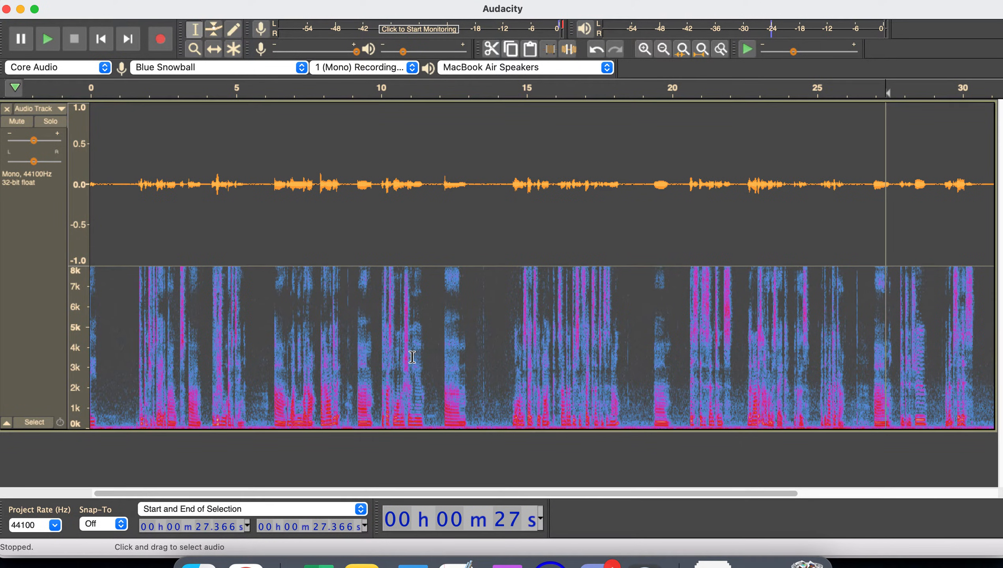
Step: Get a Noise Reduction profile from the quiet gap between about 12.9 and 14.5 seconds
drag(510, 340, 466, 340)
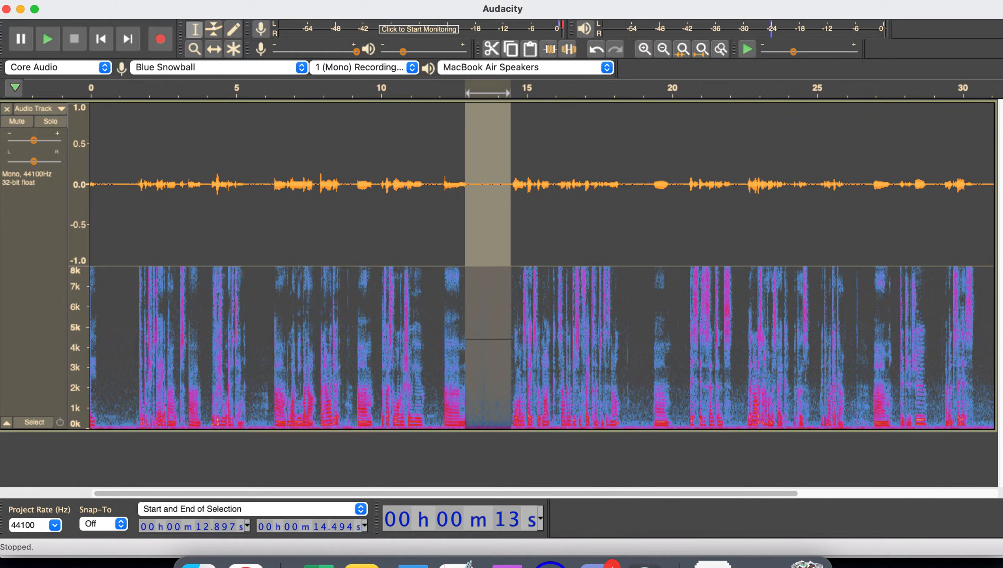
click(388, 0)
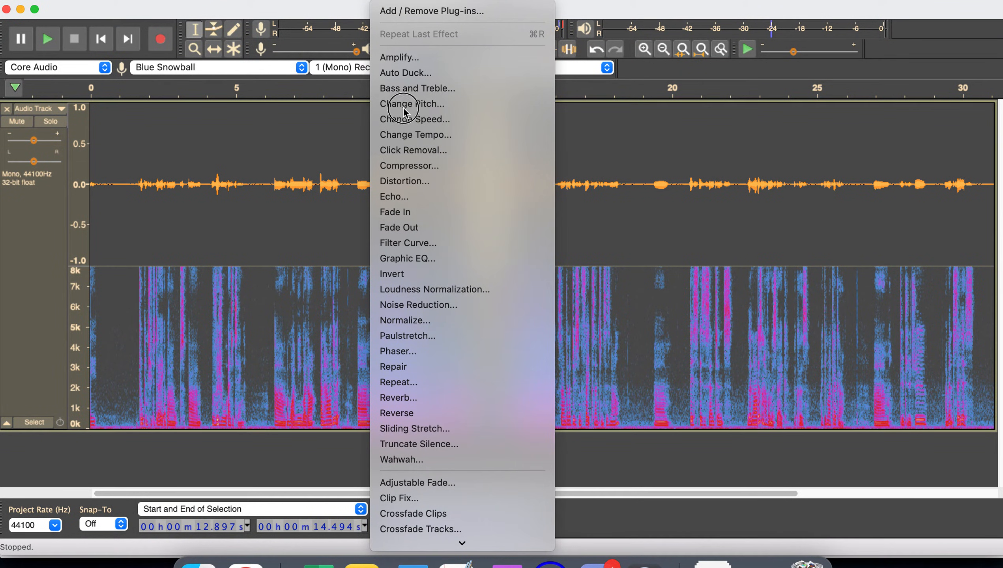
click(466, 305)
click(509, 208)
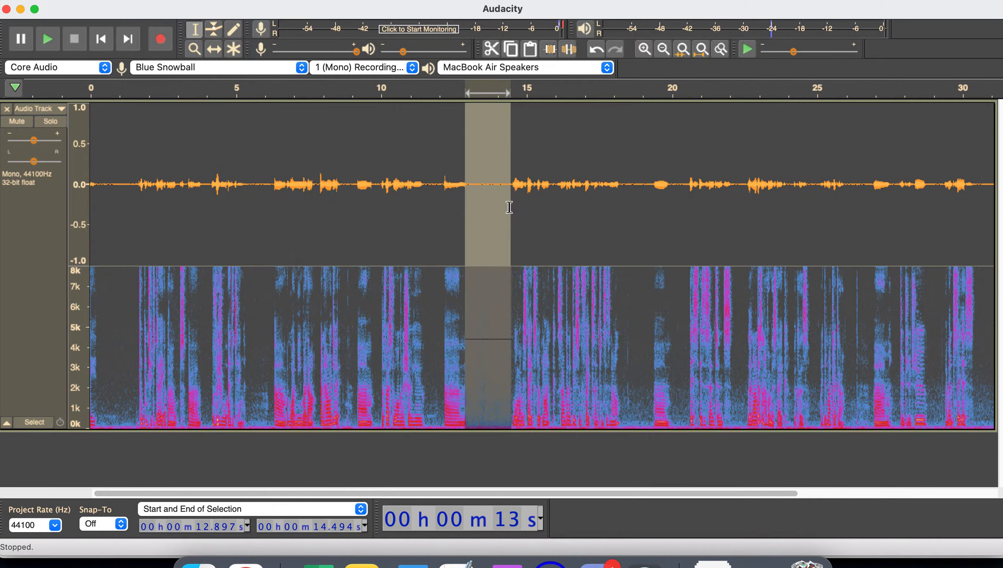
Step: Apply Noise Reduction to the whole track using the captured noise profile
key(super+a)
click(388, 1)
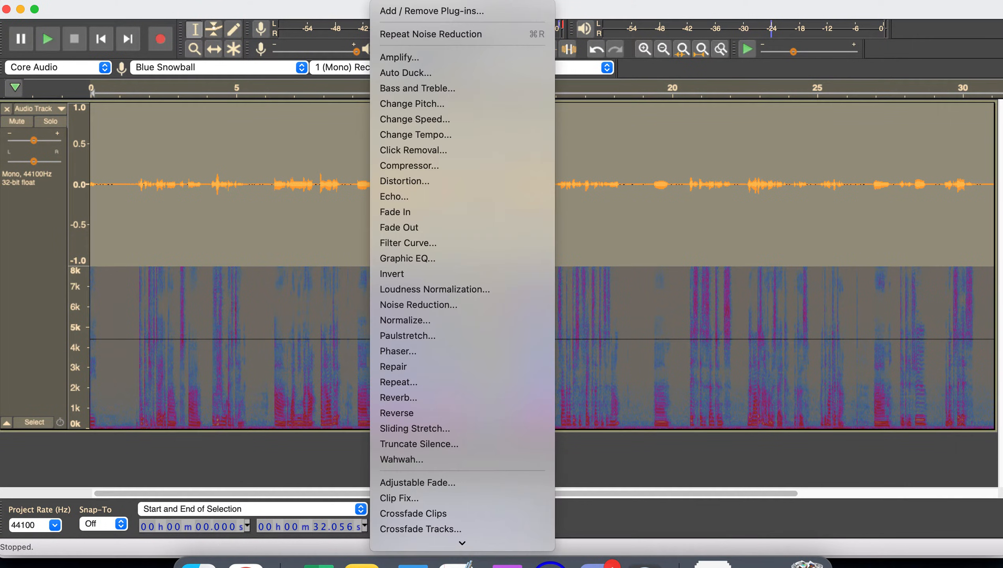
click(452, 306)
click(635, 410)
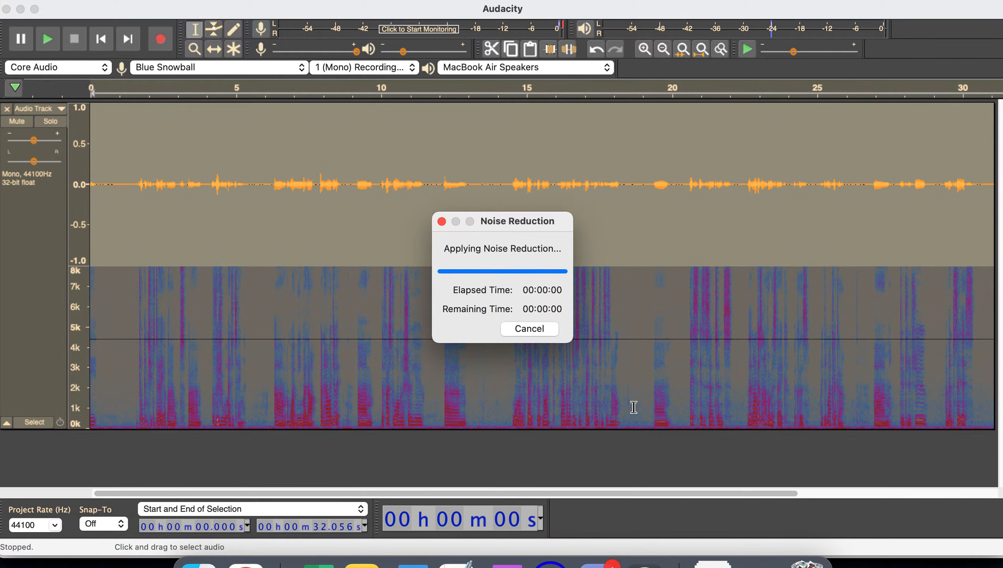
click(527, 381)
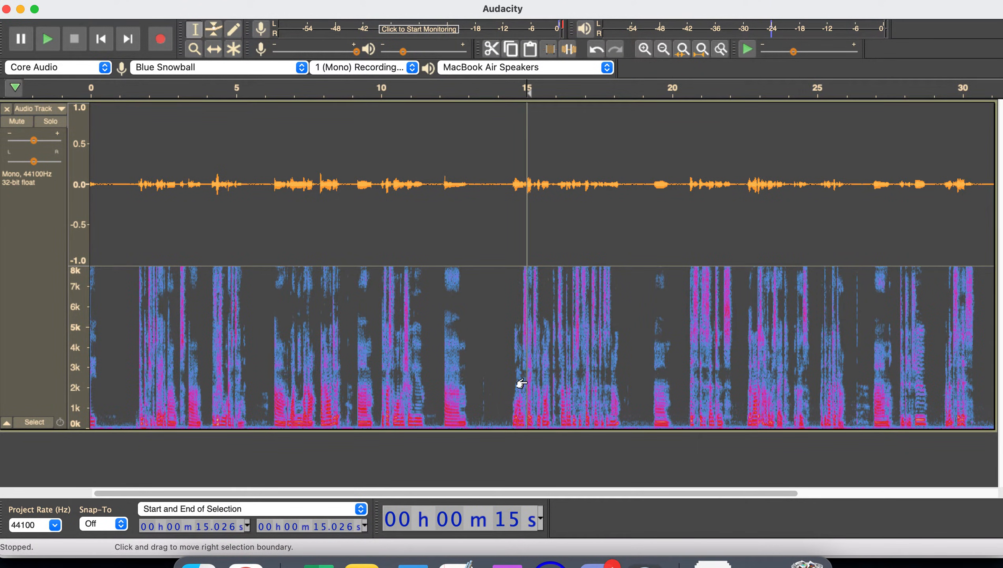
Step: Play back the faint noise left between the speech sections at about 26.1 to 26.7 seconds
scroll(526, 382, right, 10)
drag(655, 323, 672, 322)
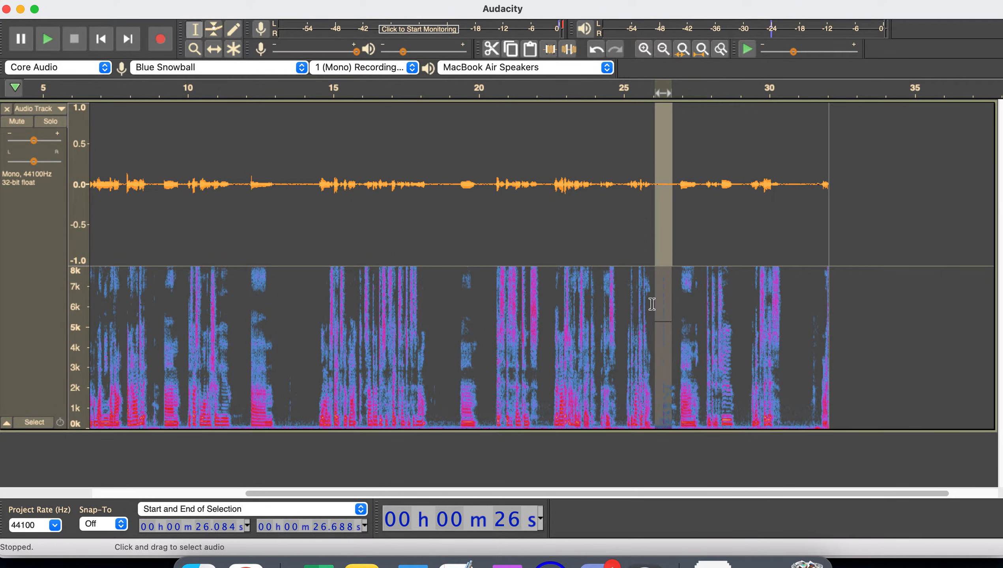
click(695, 325)
mouse_move(655, 319)
mouse_down()
mouse_move(682, 320)
mouse_move(671, 321)
mouse_up()
key(space)
click(638, 320)
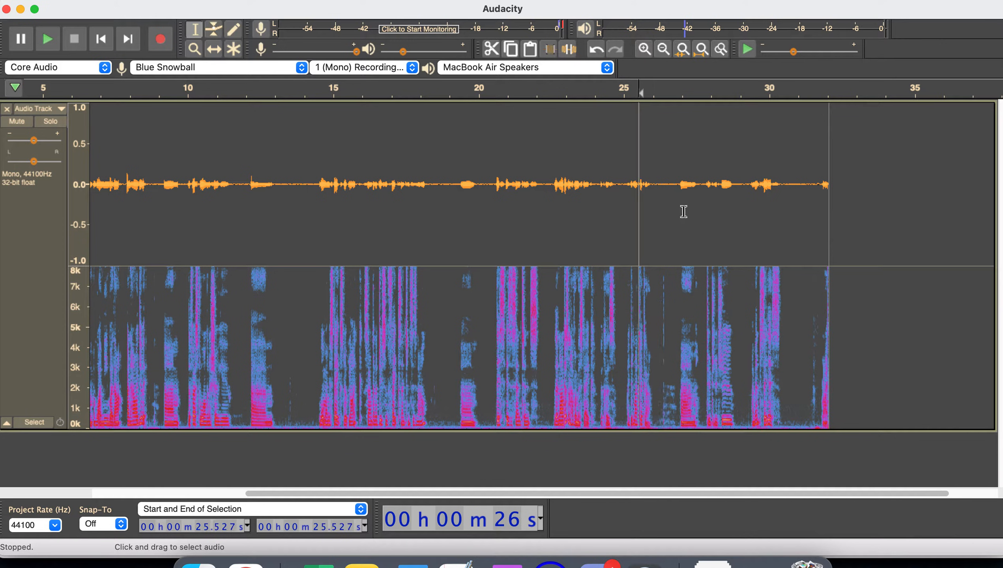
Step: Select the faint click at about 26.3 to 26.45 seconds across its frequency range and remove it with Spectral Delete
scroll(645, 198, up, 5)
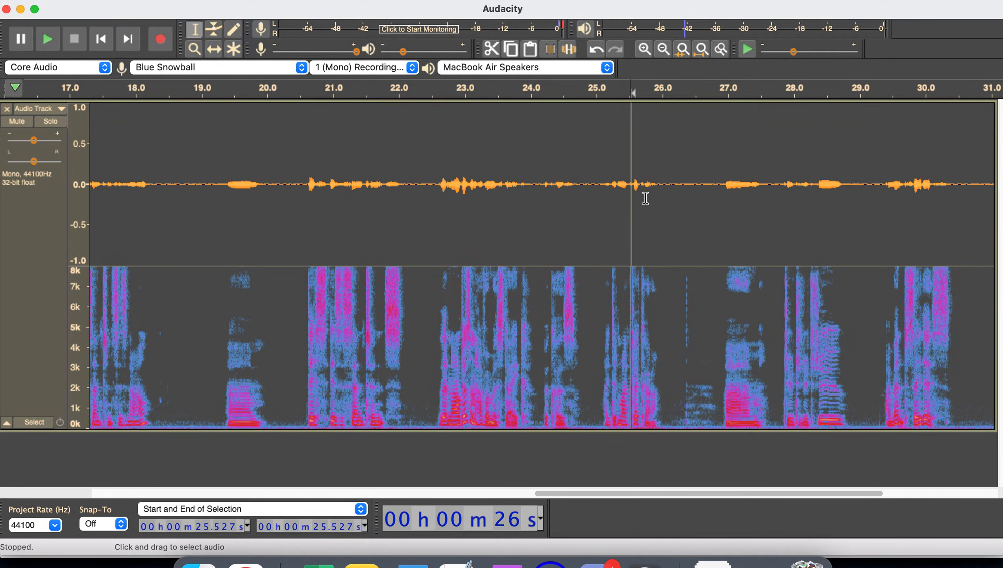
drag(603, 184, 690, 187)
click(705, 324)
click(690, 371)
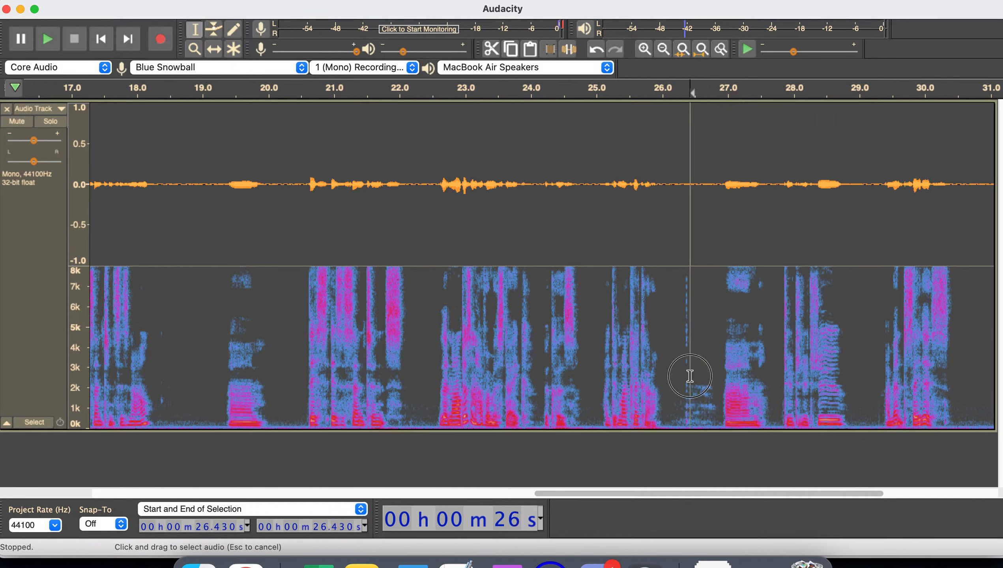
drag(686, 278, 692, 422)
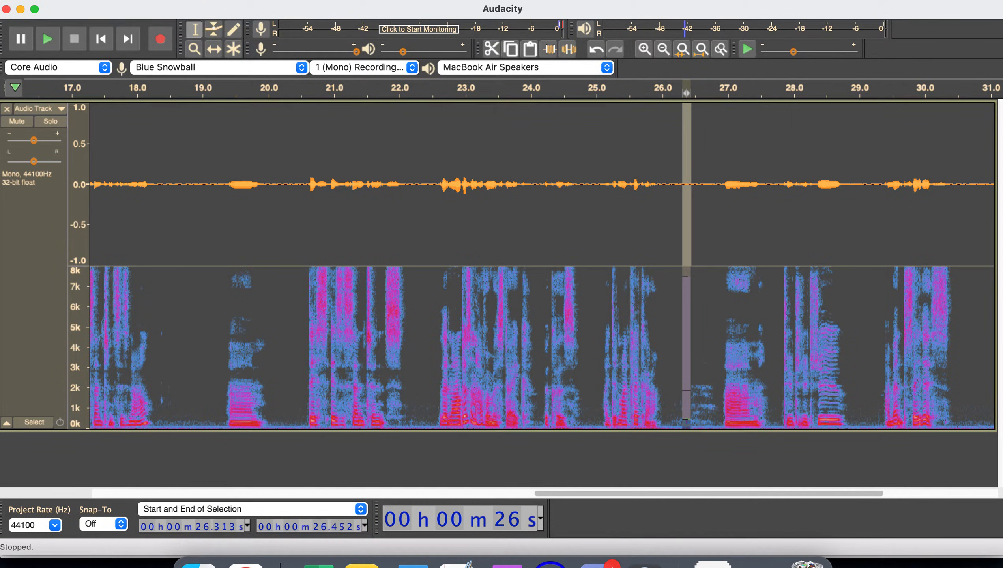
click(389, 1)
scroll(433, 277, down, 10)
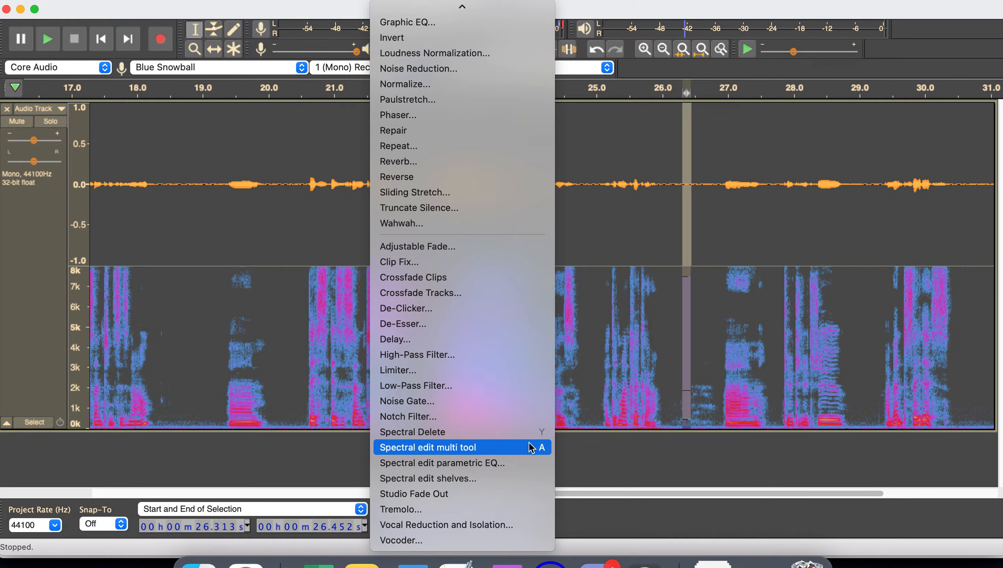
click(517, 433)
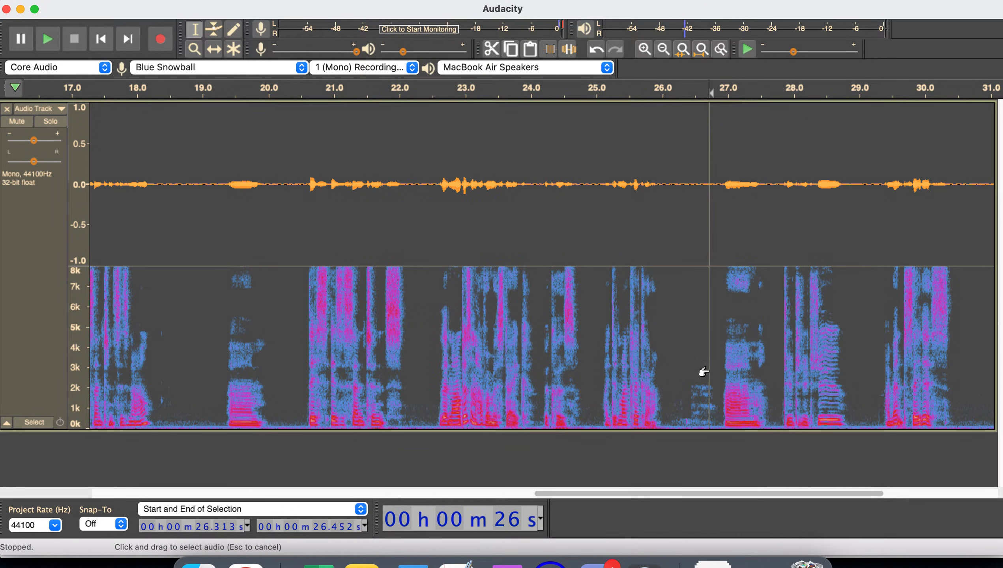
Step: Try to remove the low-frequency noise from about 26.2 to 26.9 seconds below roughly 2 kHz, and undo both spectral edits
drag(719, 385, 674, 420)
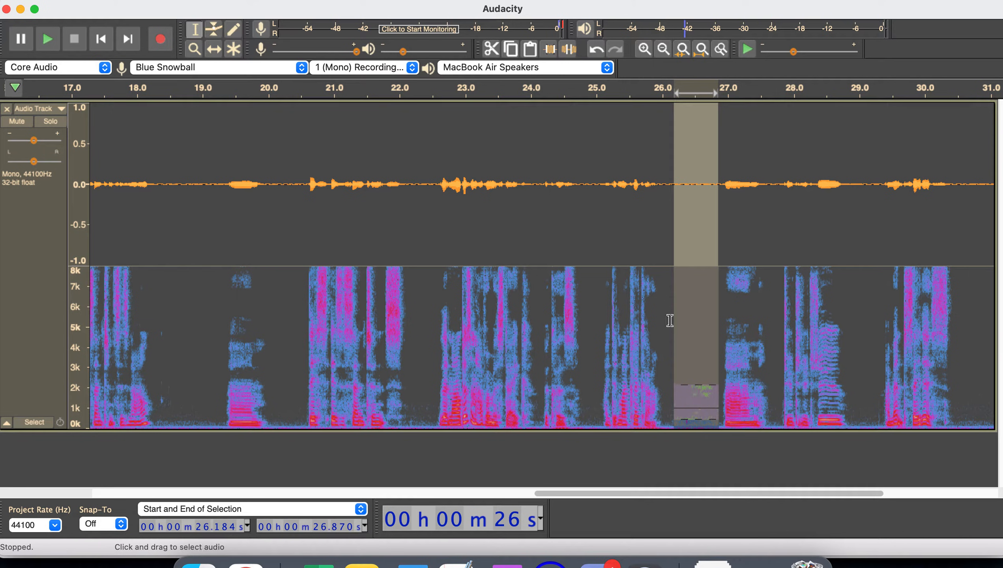
click(634, 338)
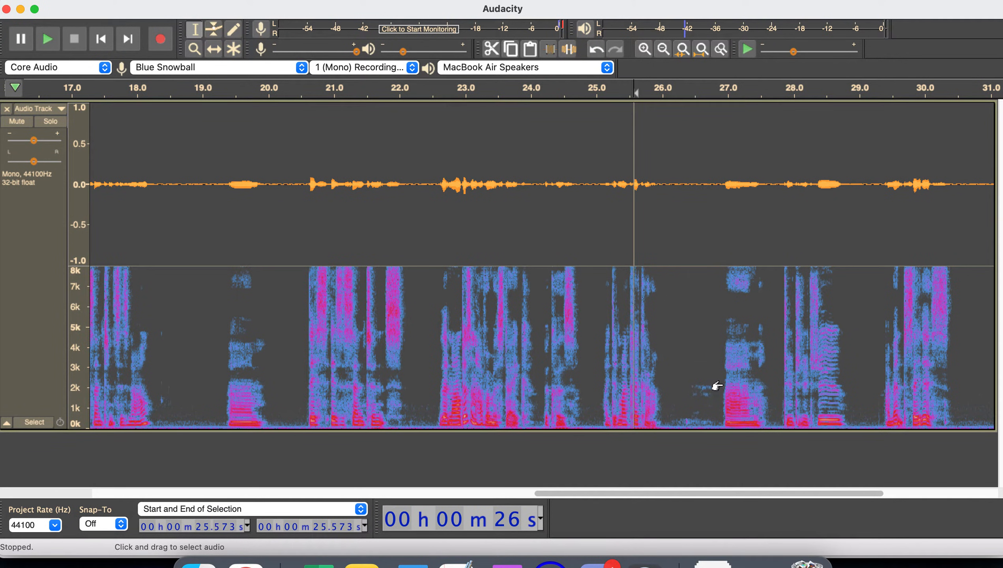
key(super+z)
key(super+z)
click(643, 360)
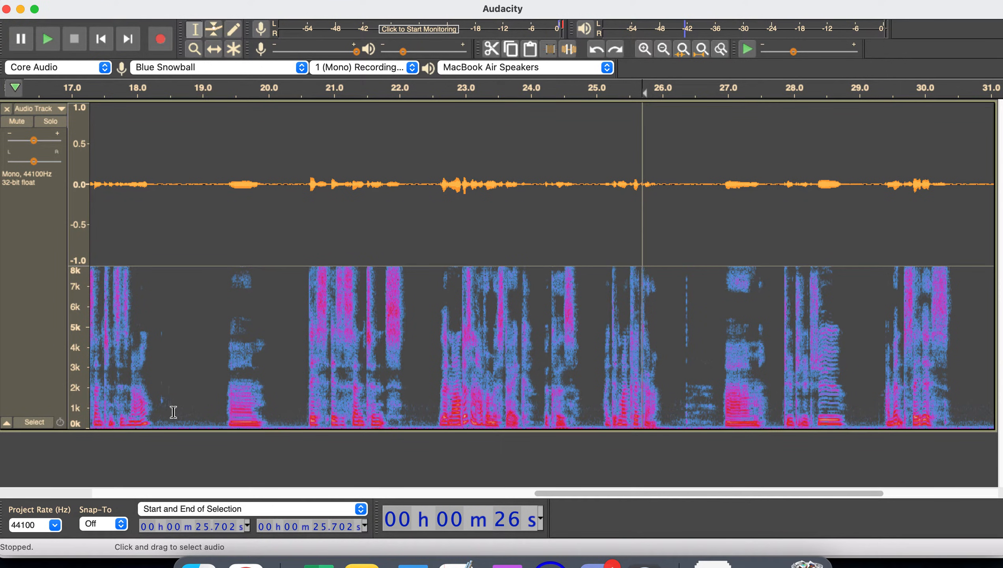
Step: Record a new audio clip in the same track from about 32.4 to 40.2 seconds, just past the existing audio
drag(174, 416, 181, 417)
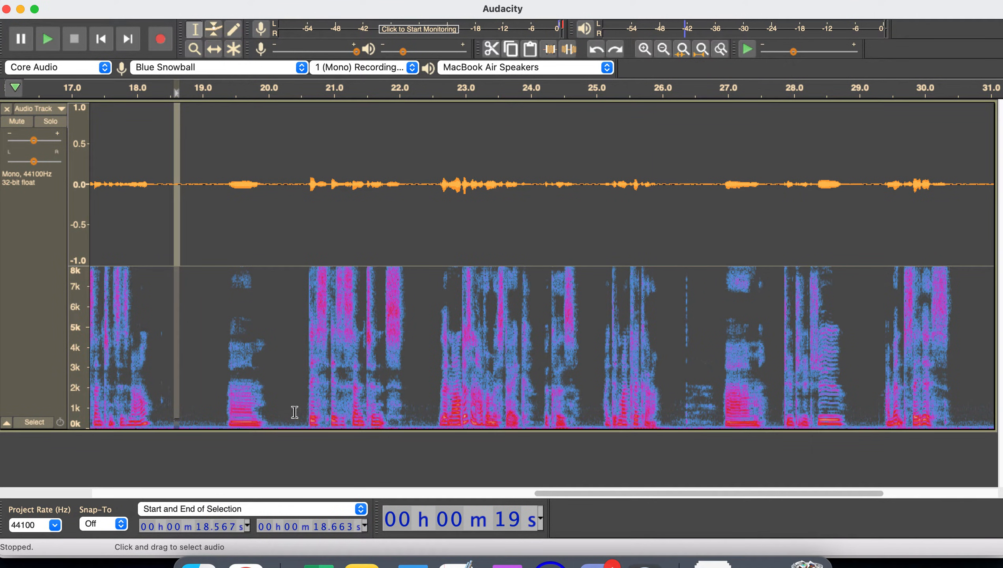
scroll(355, 397, right, 5)
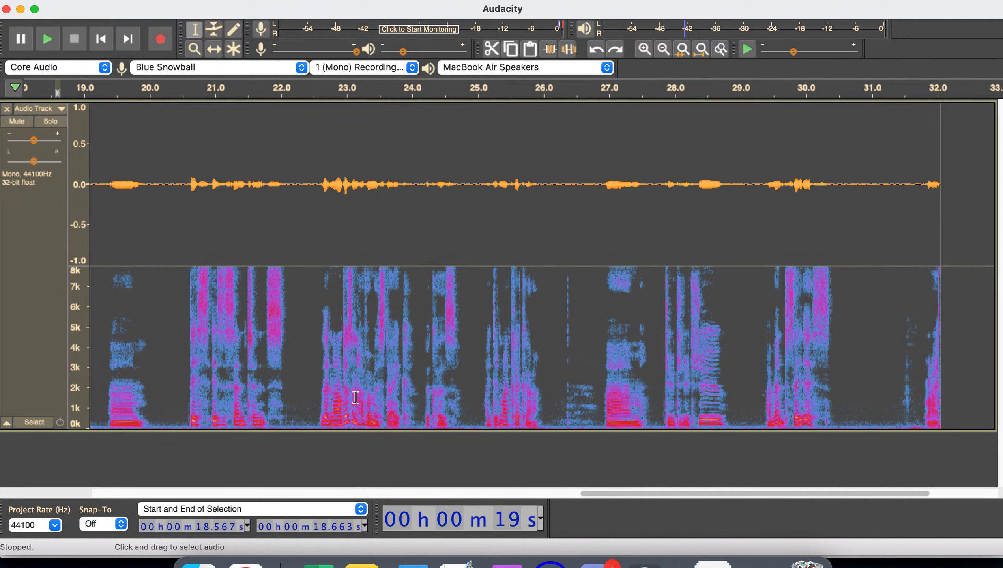
scroll(355, 397, right, 5)
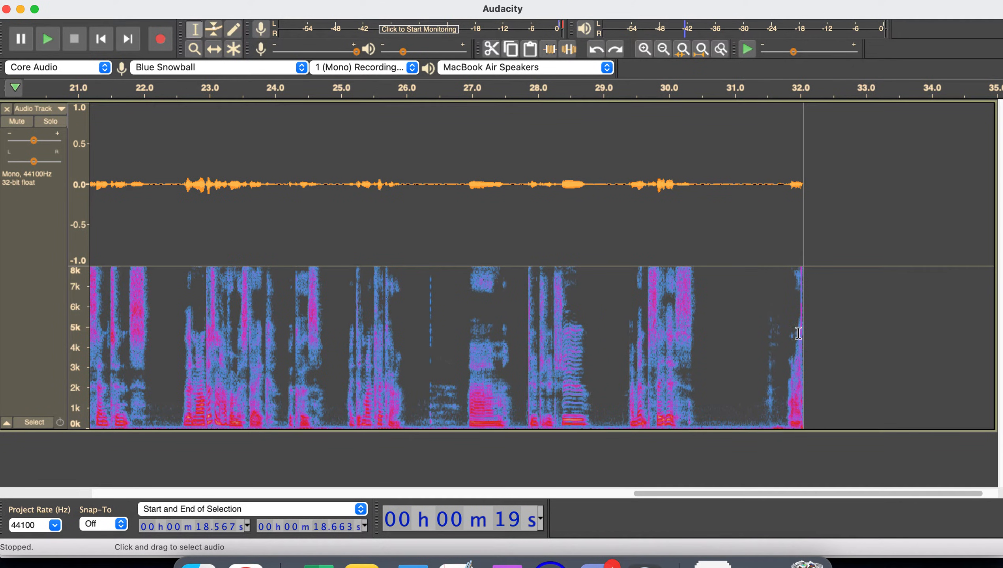
drag(817, 267, 817, 269)
click(824, 235)
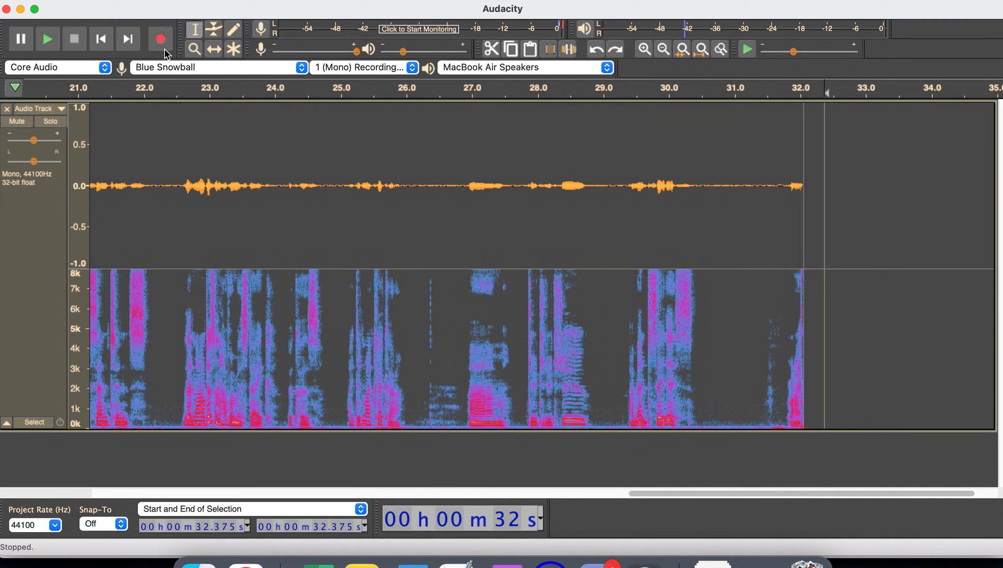
key(r)
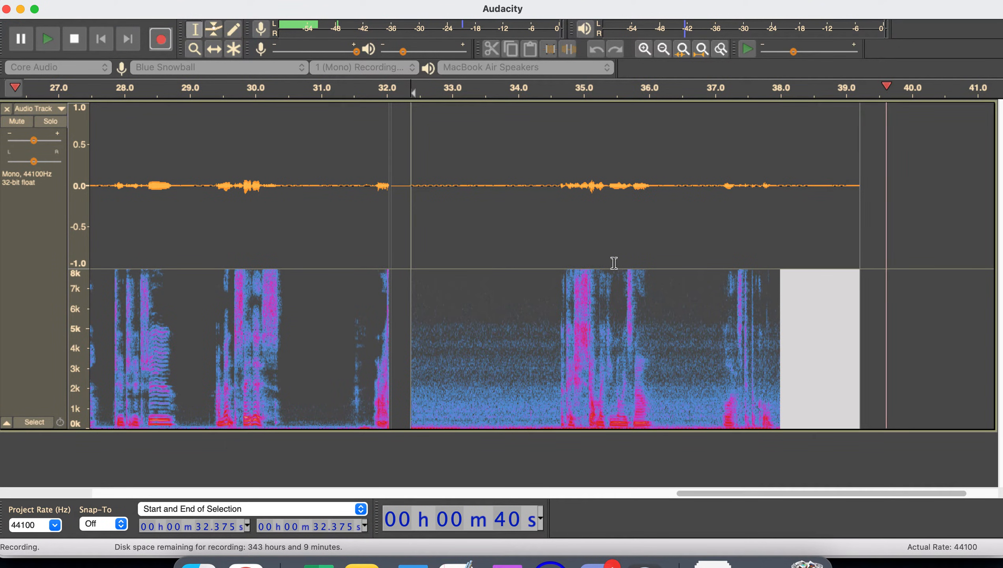
key(space)
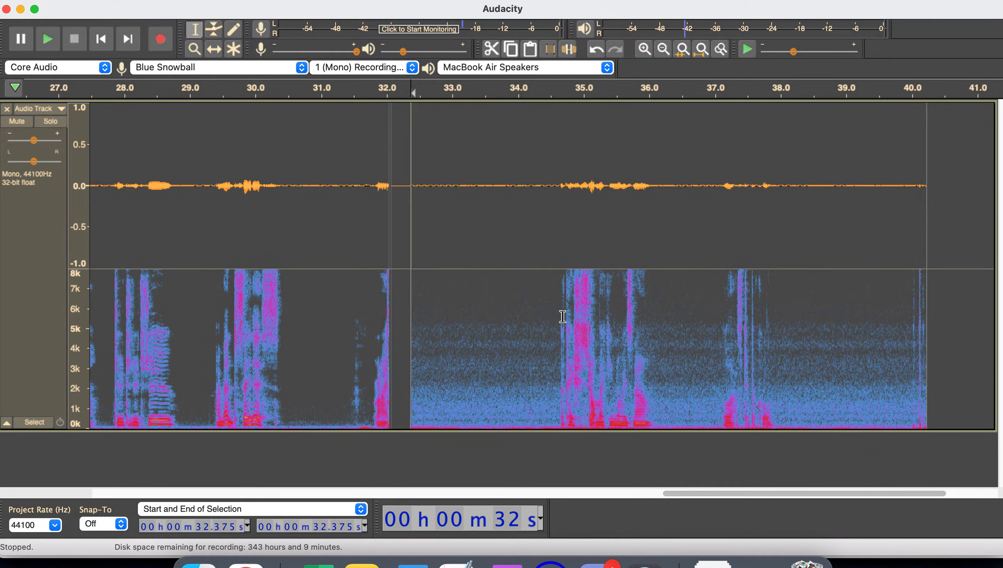
Step: Record a second clip onto the end of the track, stopping at about 47.6 seconds
click(835, 208)
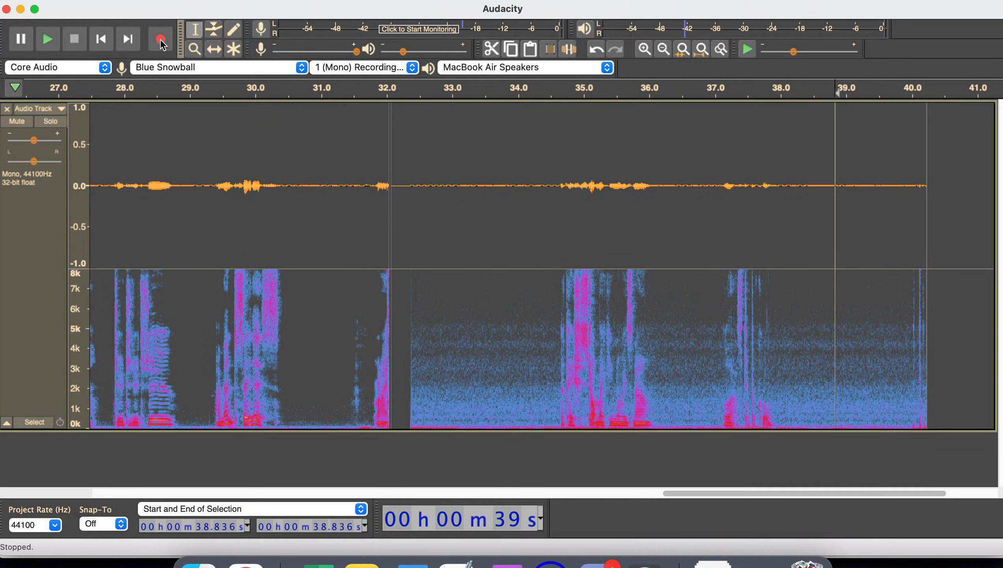
click(161, 39)
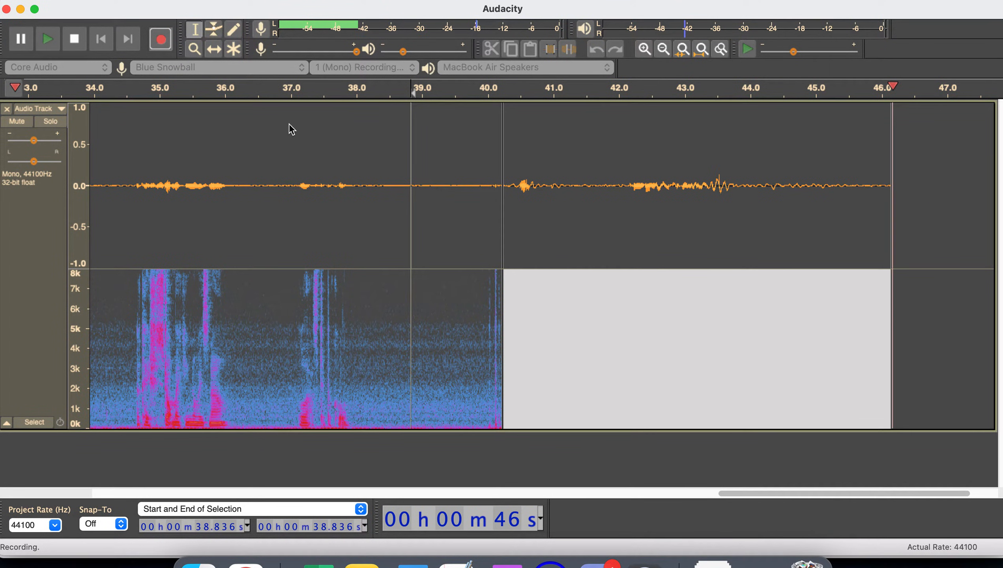
key(space)
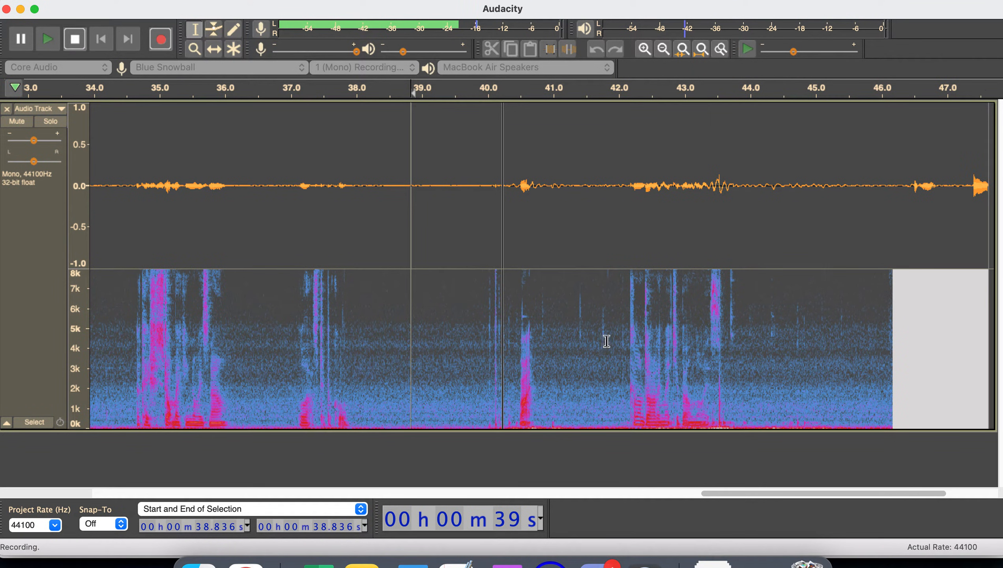
click(539, 315)
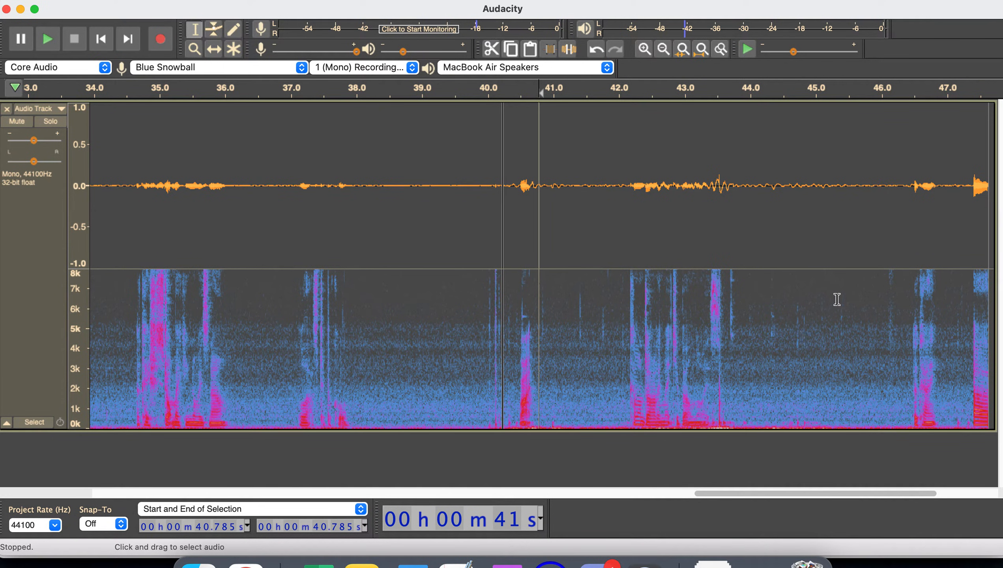
Step: Get a Noise Reduction profile from the quiet gap between about 43.8 and 46.5 seconds
drag(913, 321, 740, 317)
click(388, 1)
click(447, 302)
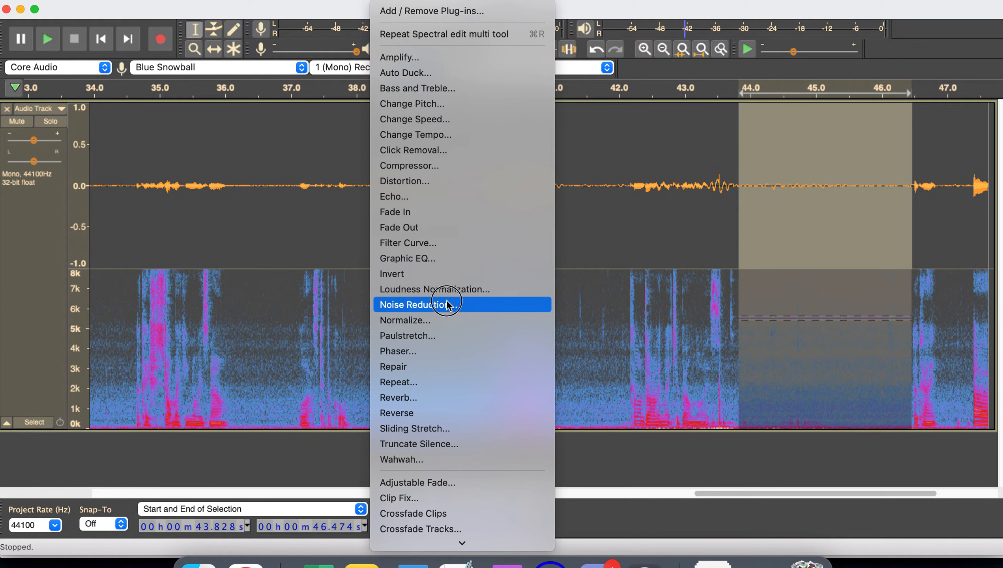
click(516, 210)
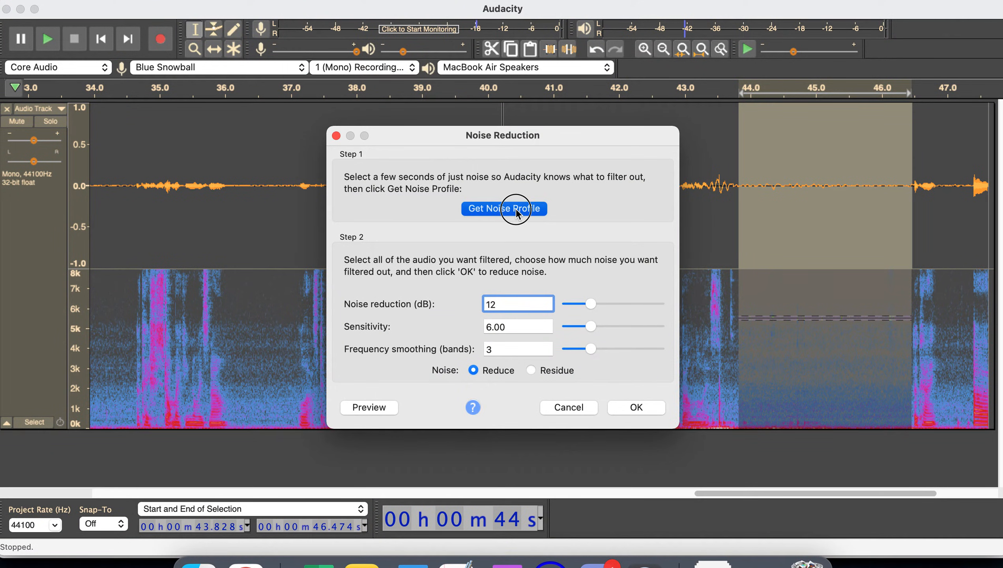
Step: Apply Noise Reduction of 12 dB, sensitivity 6.00 and frequency smoothing 3 from about 37.8 seconds to the track's end
drag(346, 313, 1001, 357)
click(383, 1)
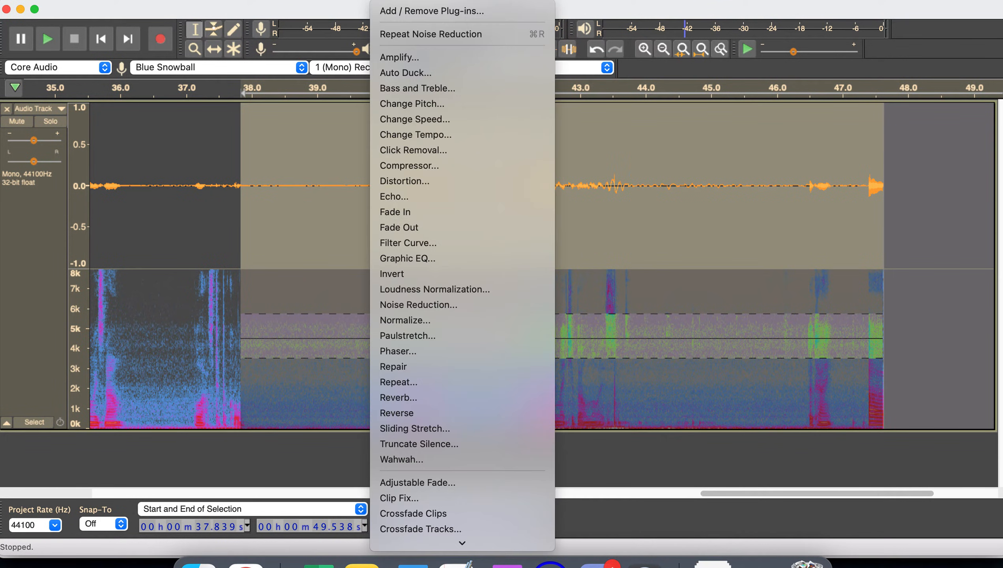
click(419, 305)
click(638, 406)
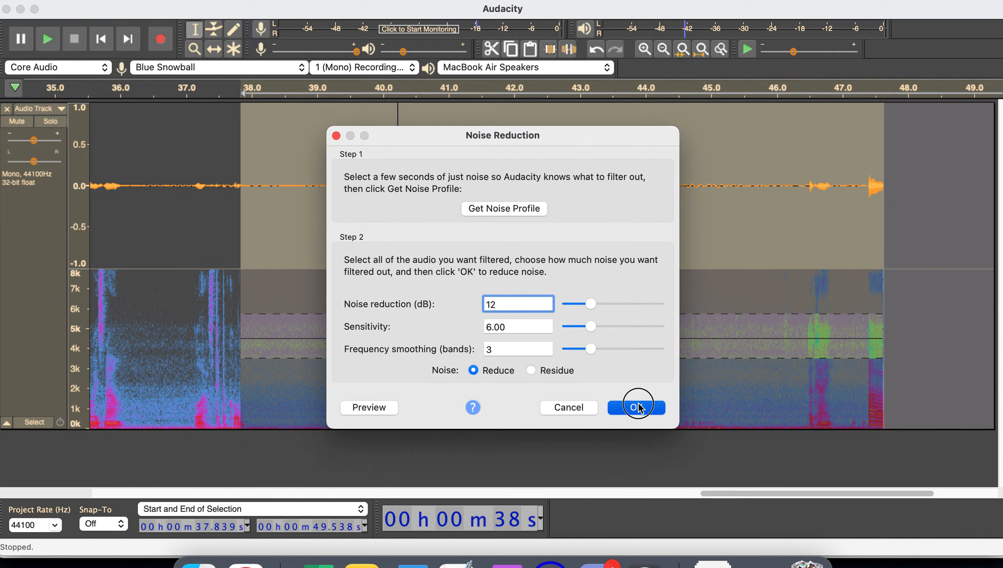
click(658, 330)
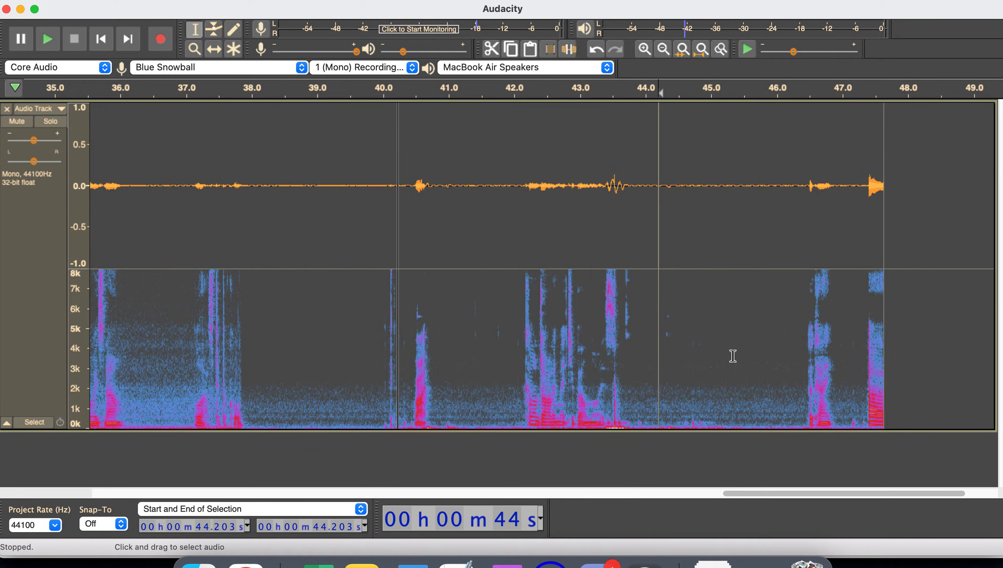
Step: Listen to the click at about 43.6 to 43.9 seconds, then remove its part above roughly 4.4 kHz with a spectral selection
drag(621, 337, 635, 336)
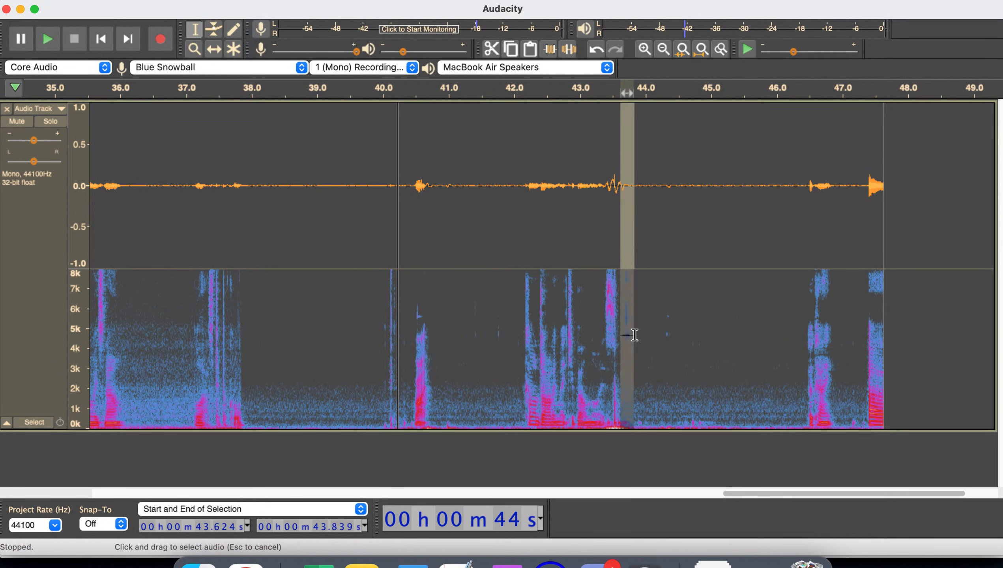
key(XF86AudioRaiseVolume)
key(space)
key(x)
drag(636, 341, 621, 266)
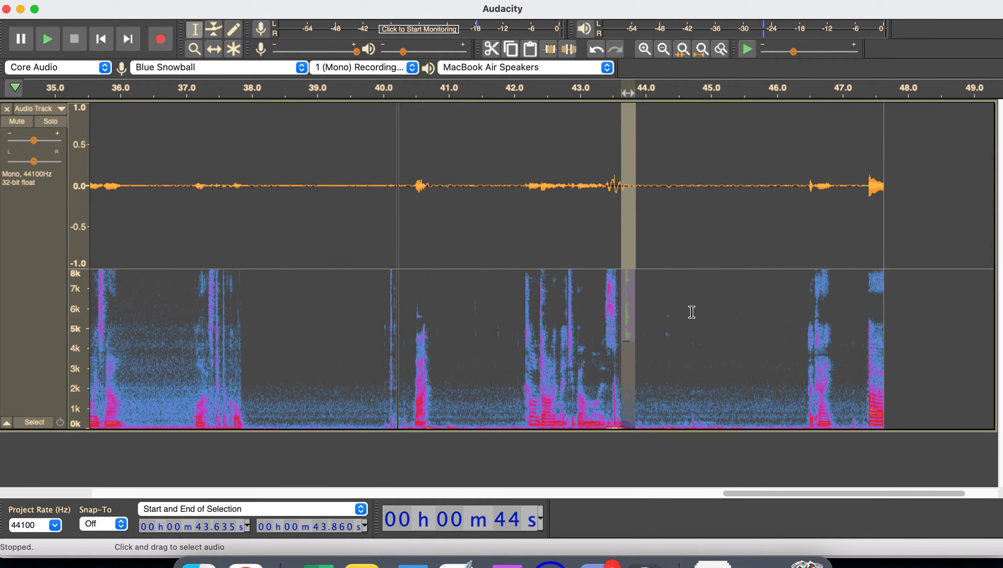
key(super+r)
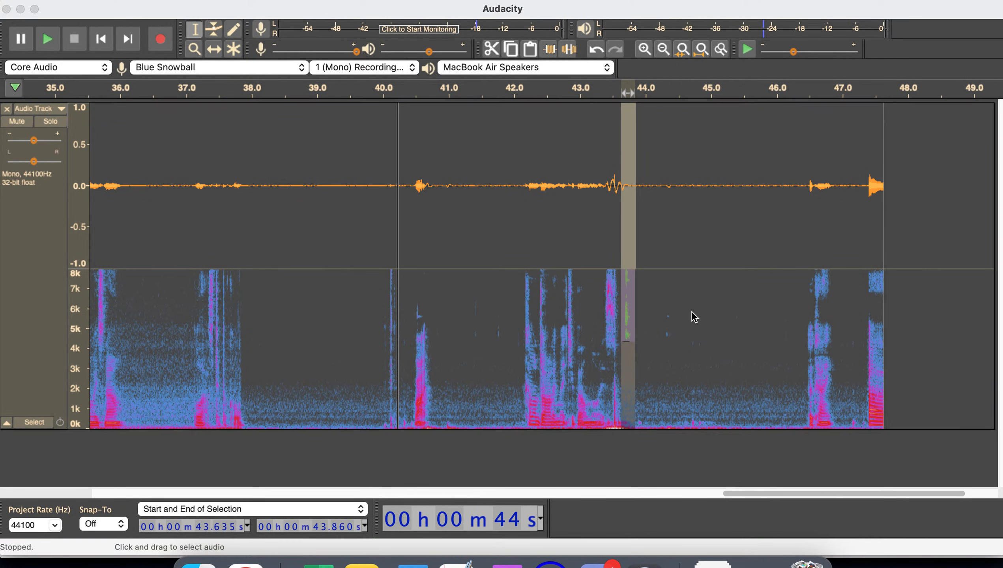
click(523, 317)
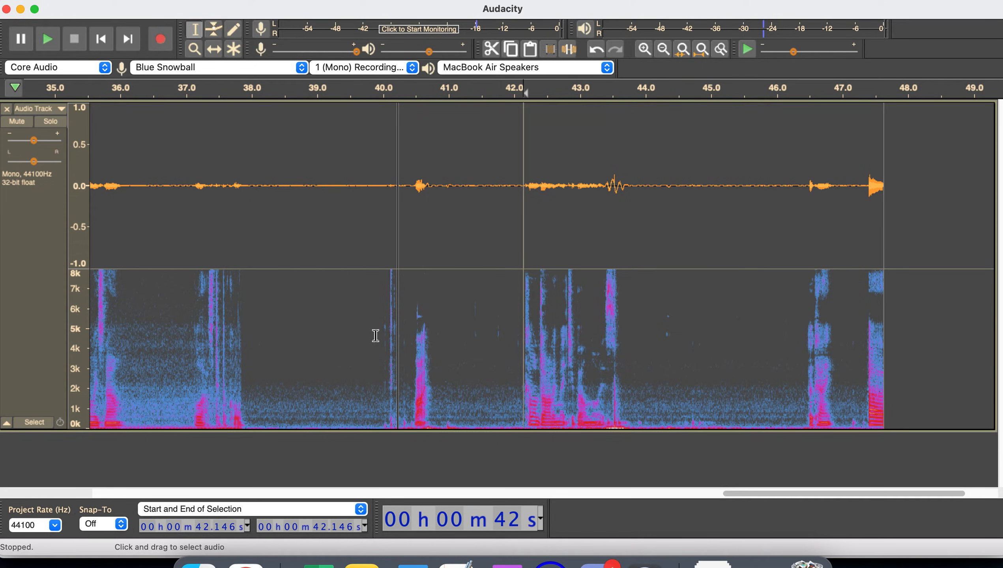
Step: Delete the audio containing the click between about 39.9 and 40.2 seconds
drag(378, 336, 400, 333)
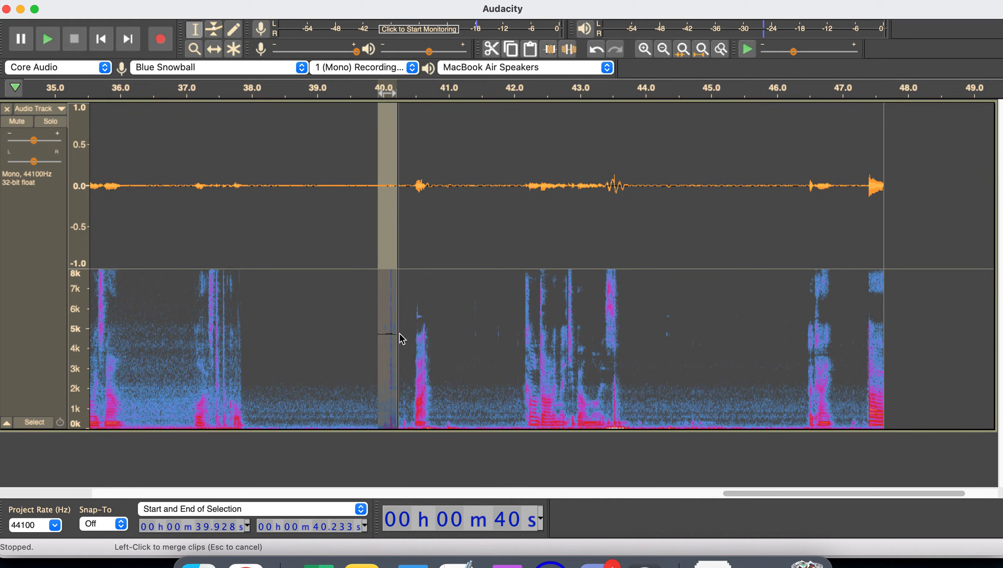
key(Delete)
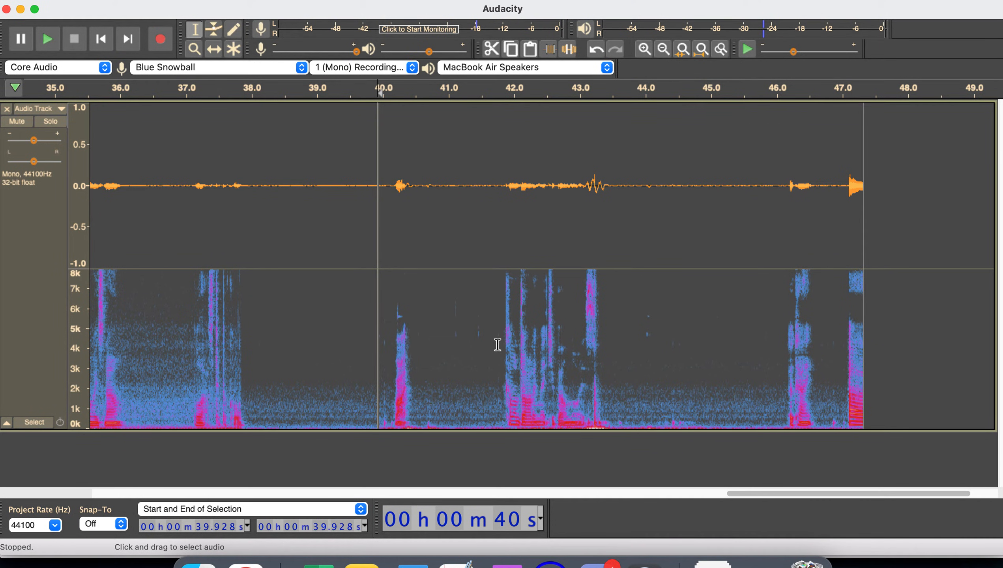
scroll(498, 344, left, 5)
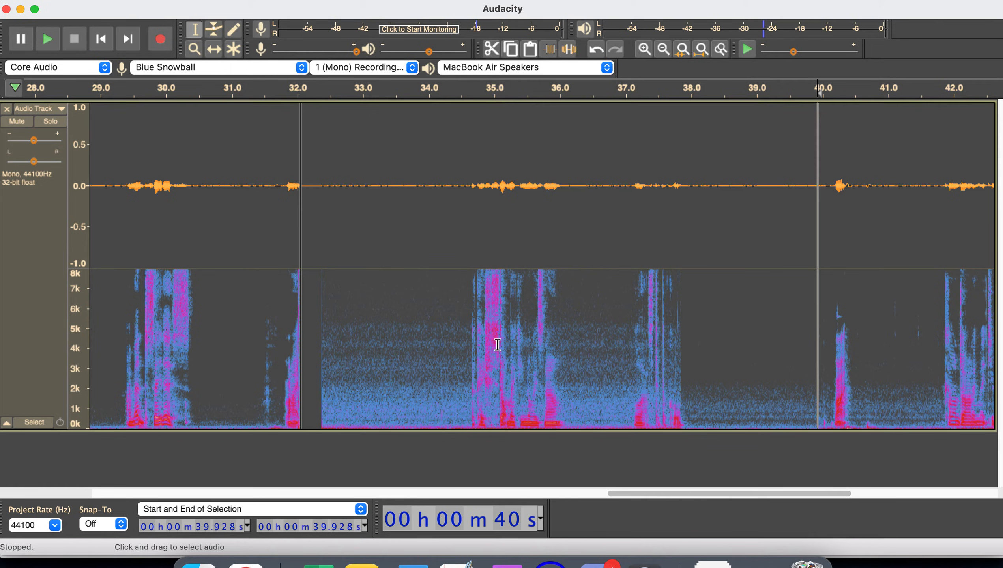
Step: Delete the audio containing the leftover noise between about 31.43 and 31.67 seconds
scroll(497, 344, left, 2)
click(465, 417)
drag(465, 417, 451, 416)
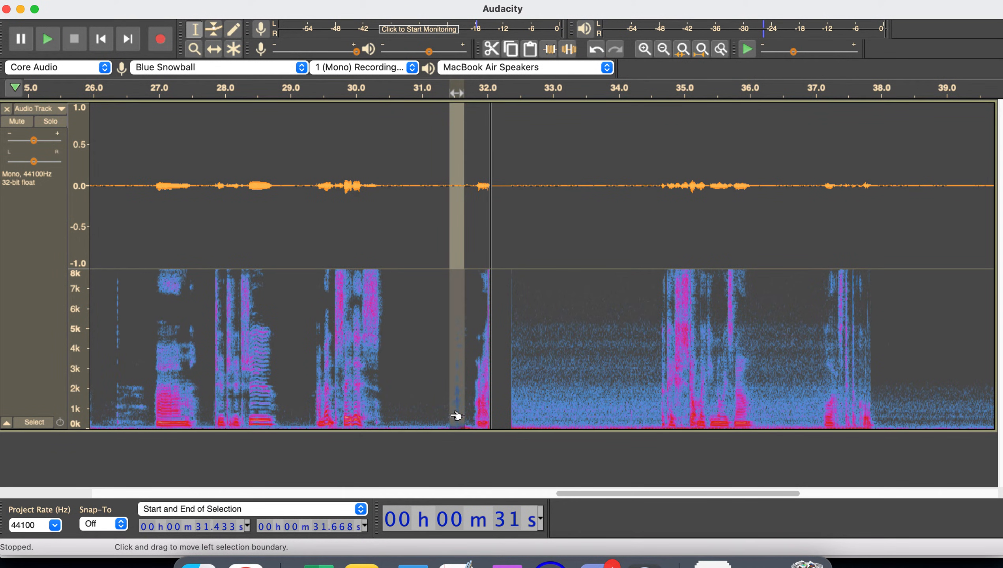
key(Delete)
click(410, 401)
Step: Delete the audio containing the click between about 26.33 and 26.45 seconds
scroll(410, 400, left, 3)
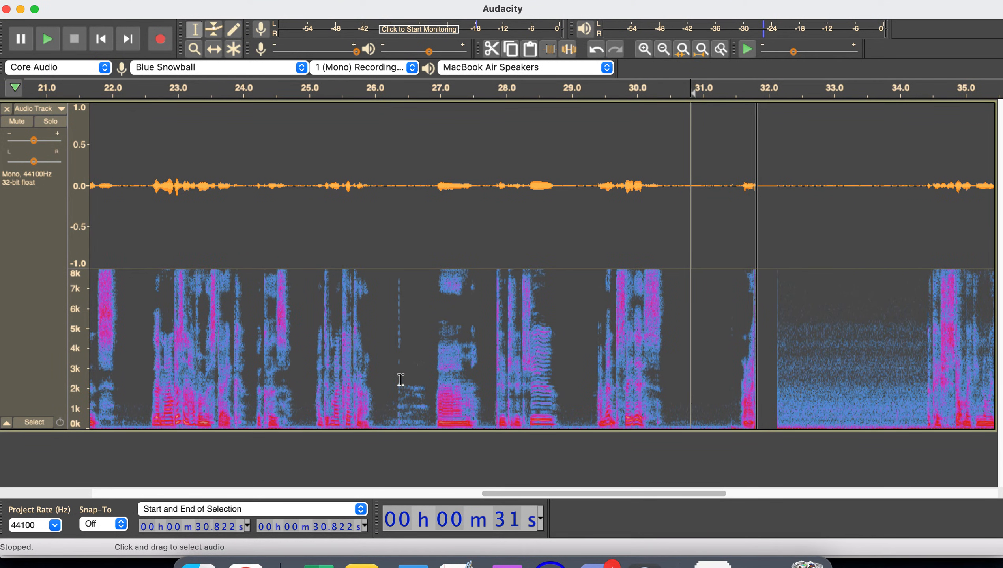
drag(405, 375, 396, 376)
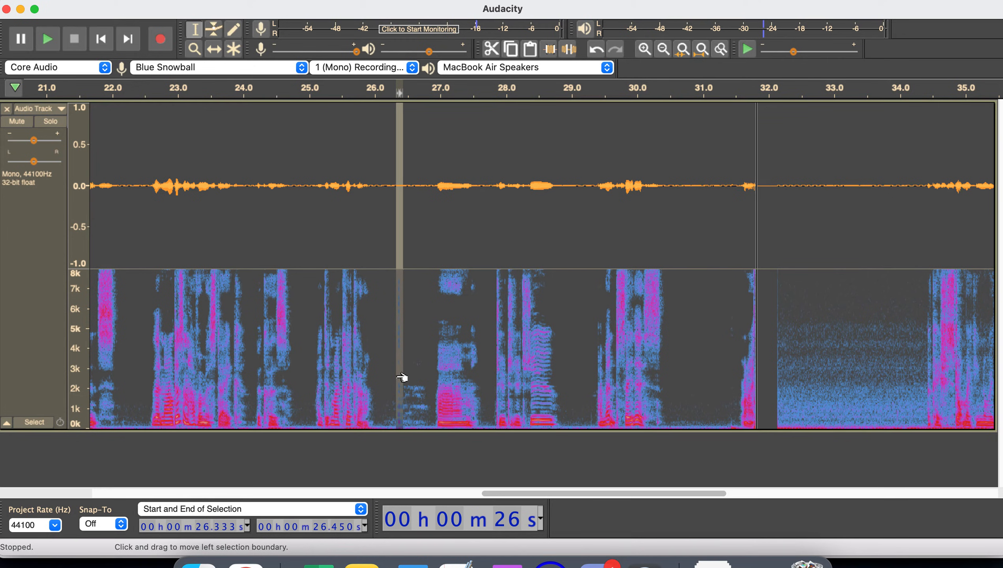
click(377, 356)
Step: Remove the faint clicks at about 18.3–18.7 seconds (roughly 0.9–6 kHz) and 18.22–18.28 seconds (roughly 4–7 kHz) with spectral selections
scroll(377, 355, left, 4)
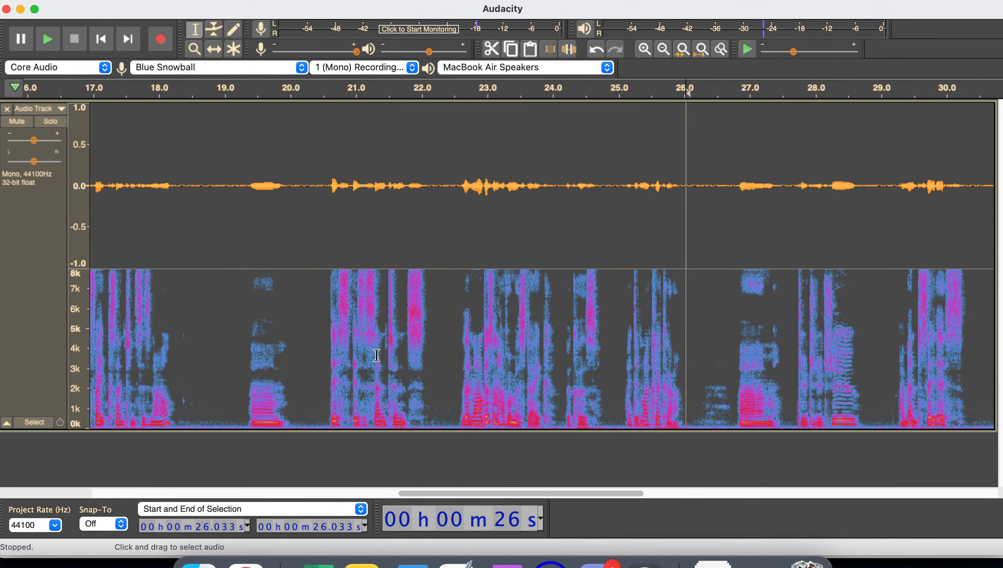
scroll(376, 356, left, 2)
click(219, 410)
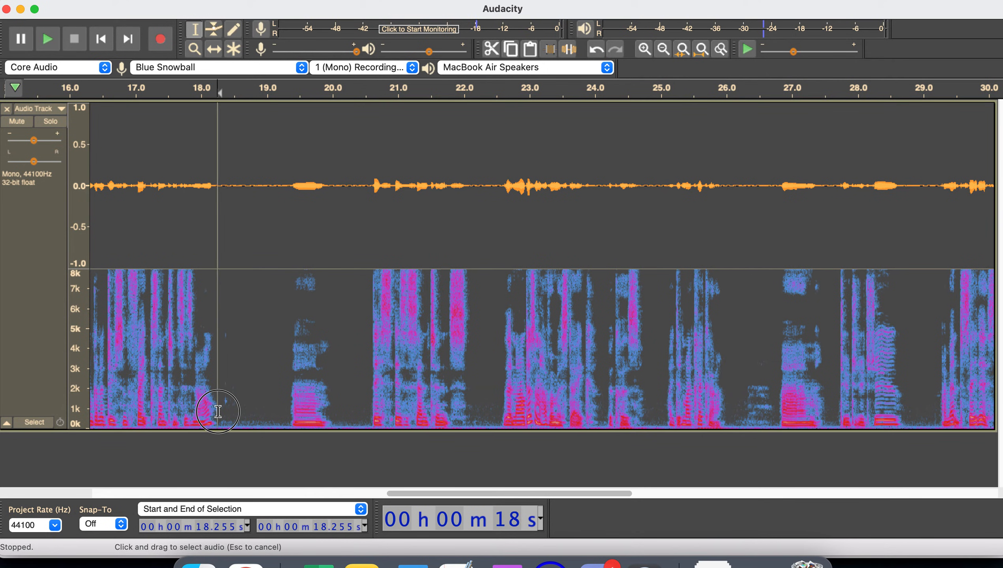
shift+click(246, 412)
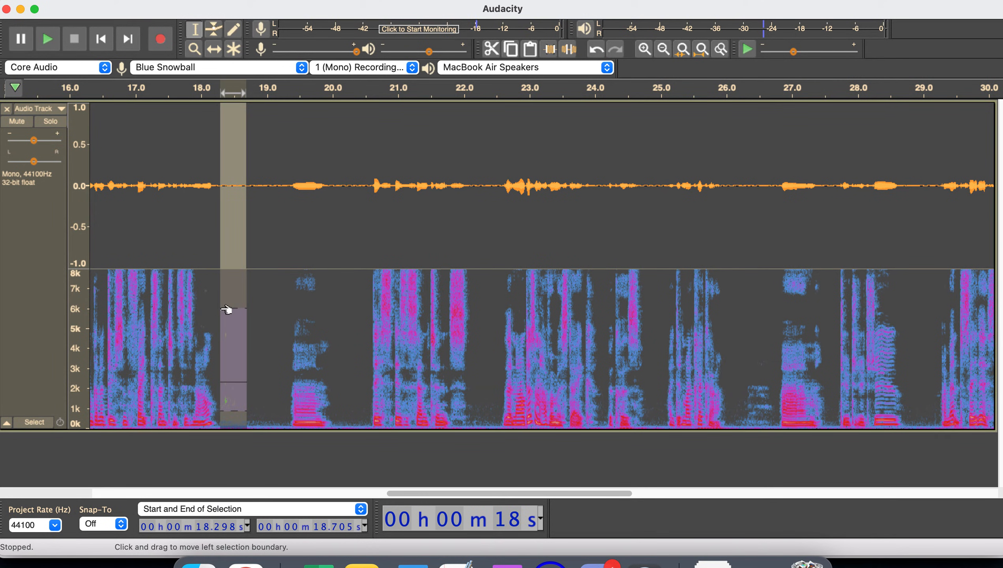
click(280, 309)
scroll(275, 309, left, 15)
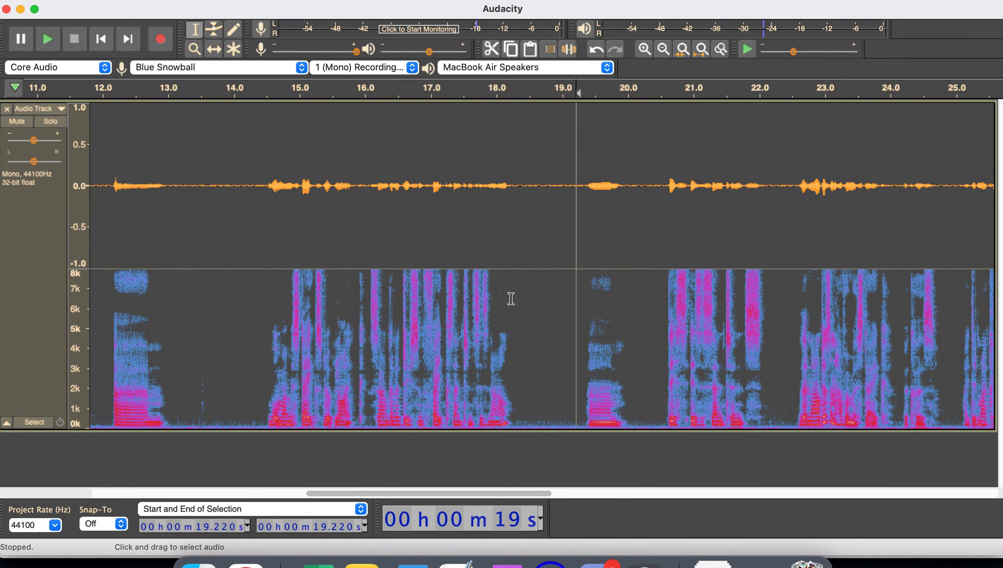
drag(511, 297, 513, 361)
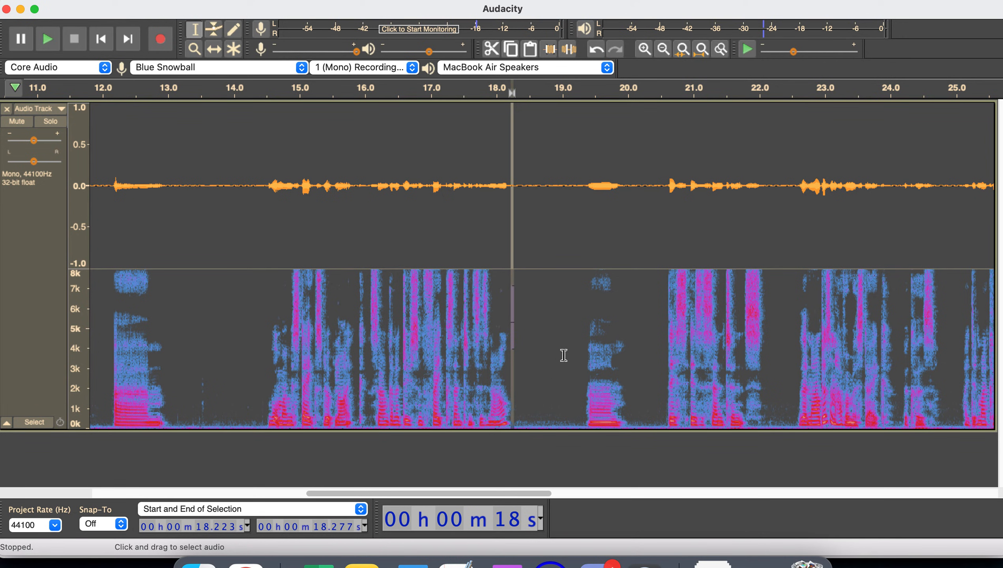
Step: Remove the clicks at about 13.4–13.8 seconds (roughly 0.5–3 kHz) and 8.8–9.1 seconds (above roughly 3.8 kHz) with spectral selections
scroll(535, 331, left, 5)
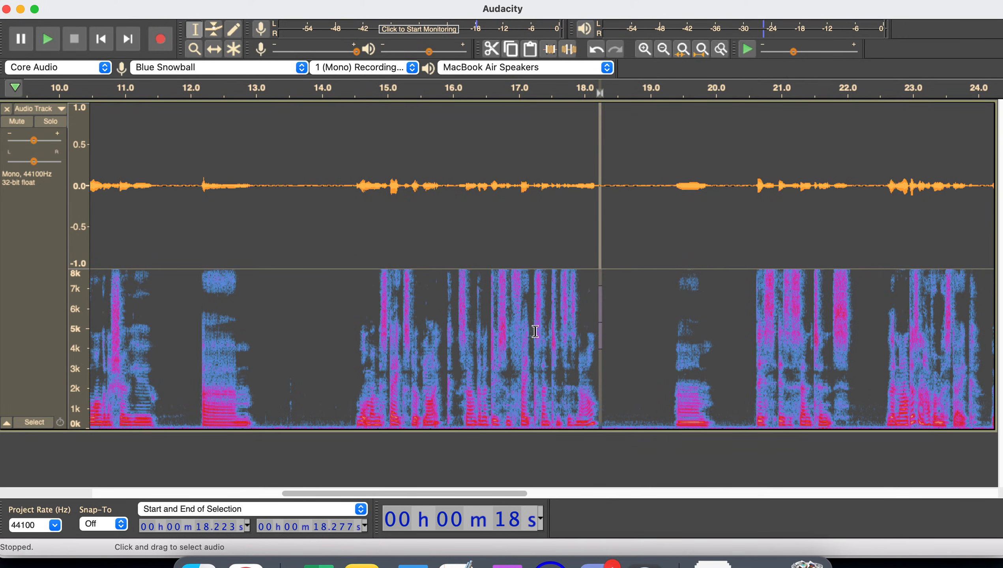
scroll(535, 331, left, 6)
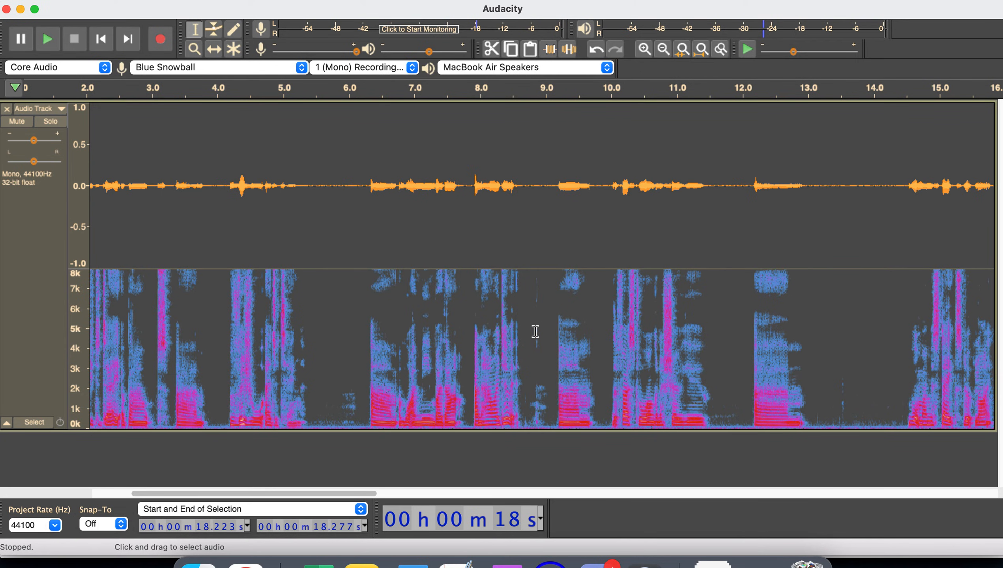
drag(861, 414, 834, 373)
key(super+r)
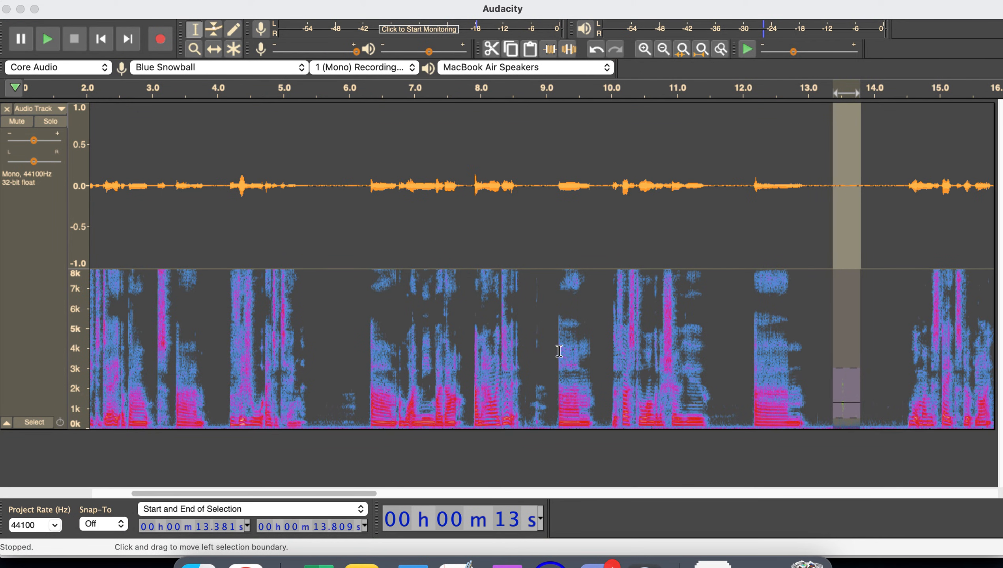
drag(551, 346, 531, 280)
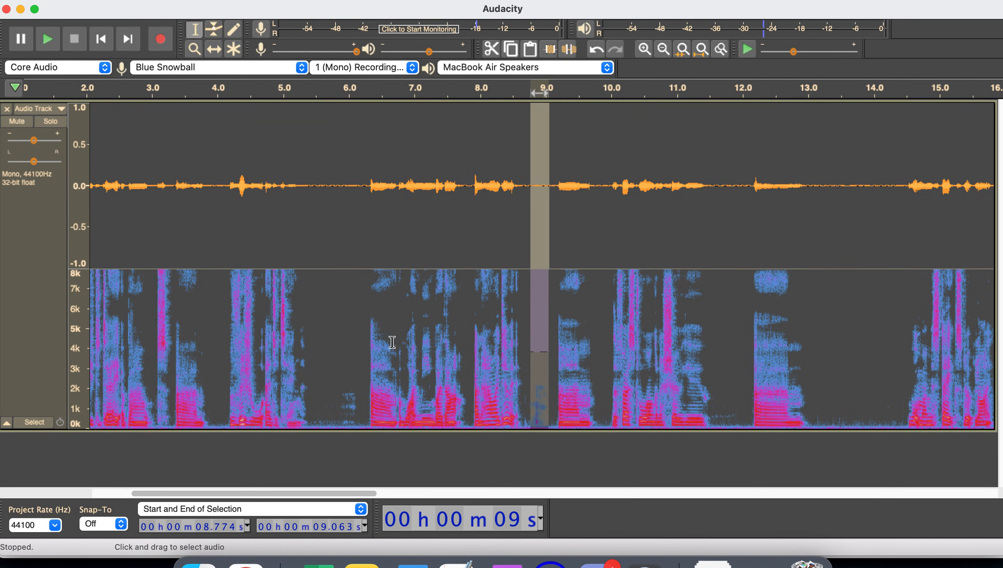
click(360, 339)
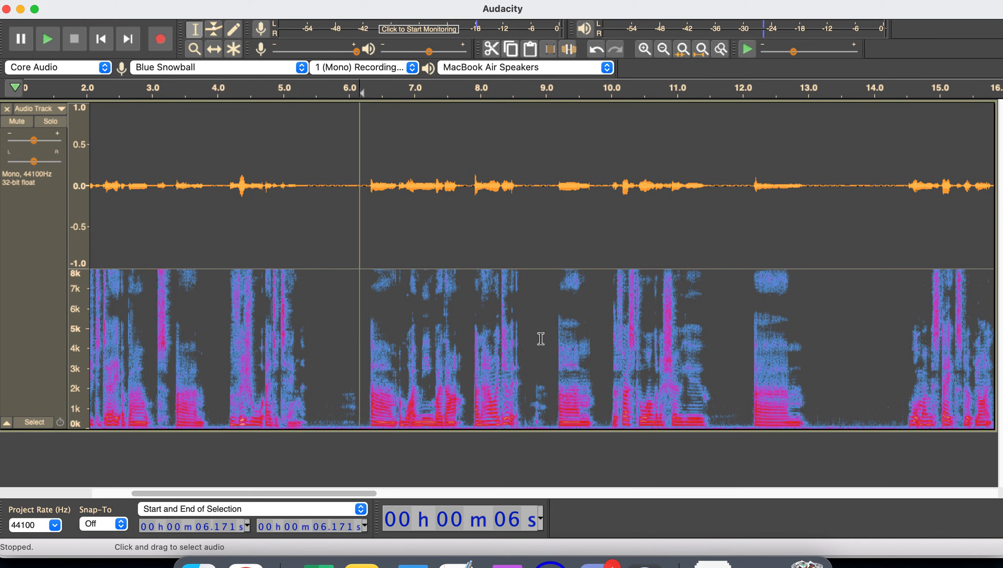
Step: Delete the sliver of audio at about 1.6 seconds, just before the first full burst of speech
scroll(555, 337, left, 5)
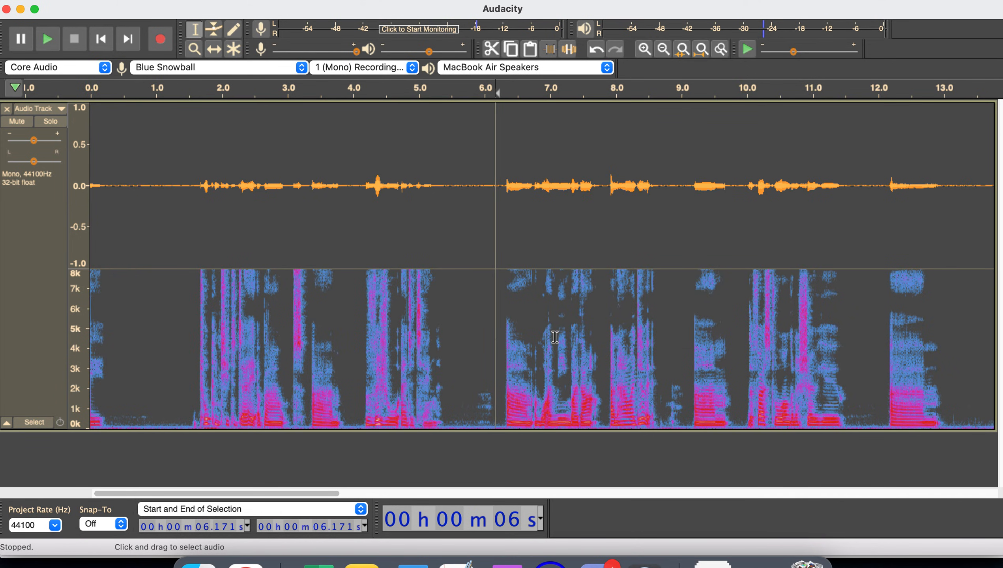
click(199, 402)
drag(199, 402, 198, 402)
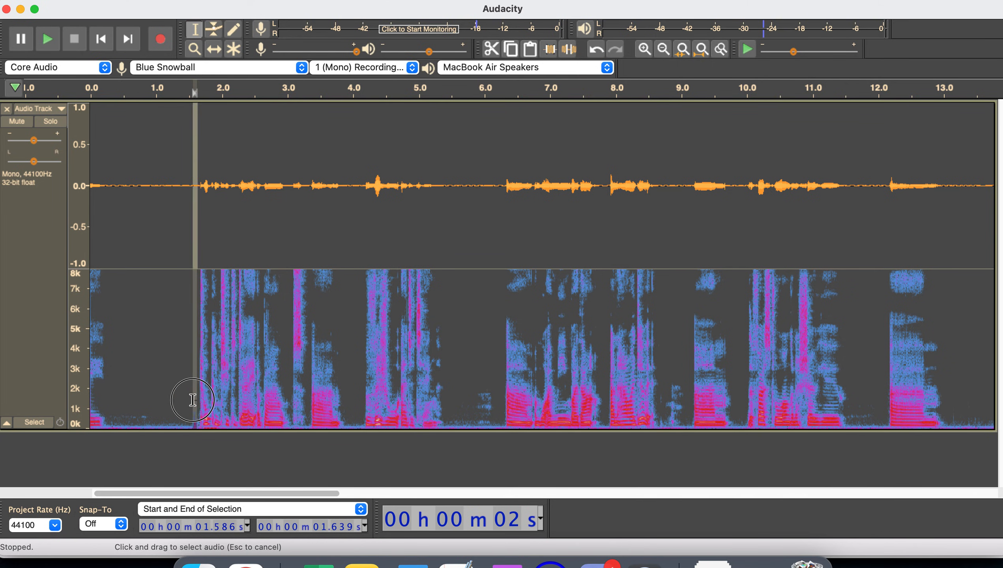
key(Delete)
click(168, 377)
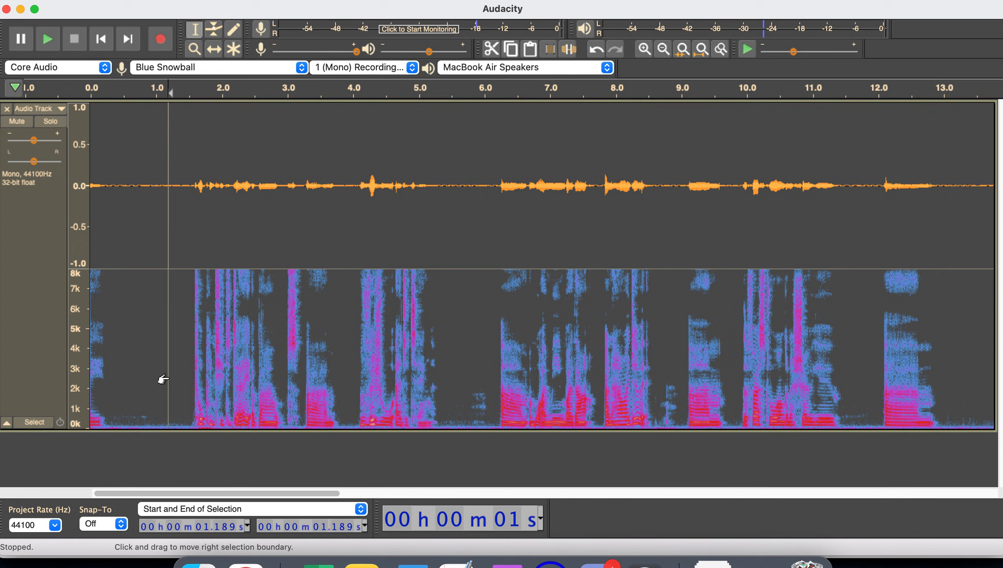